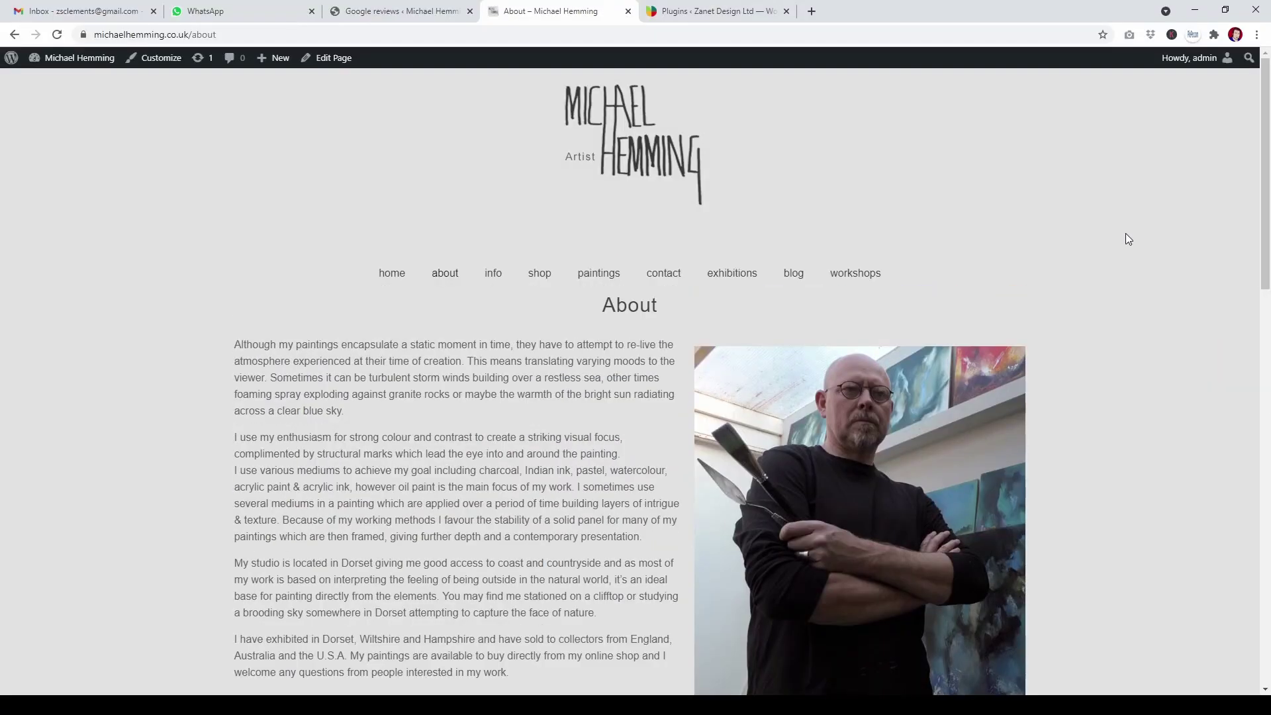
Step: Scroll the About page up and down to look over the Google reviews list
{"action": "scroll", "coordinate": [1126, 238], "scroll_direction": "down", "scroll_amount": 7}
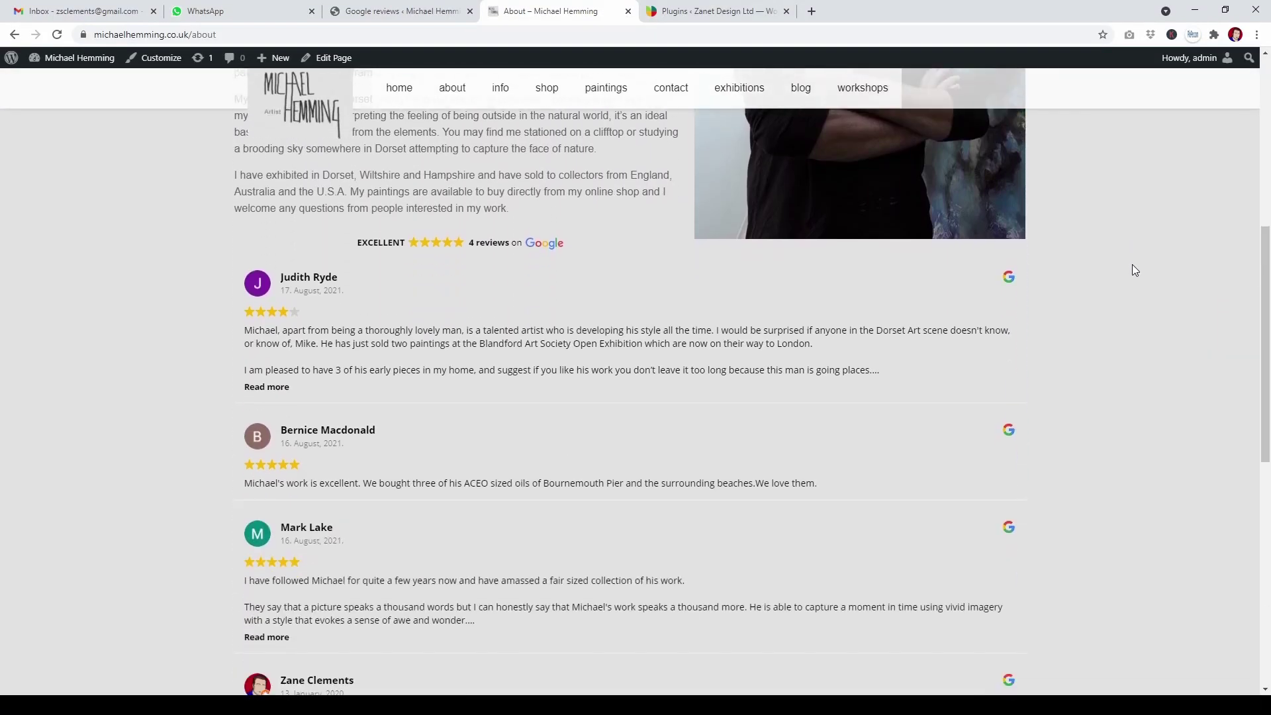
{"action": "scroll", "coordinate": [1133, 264], "scroll_direction": "down", "scroll_amount": 4}
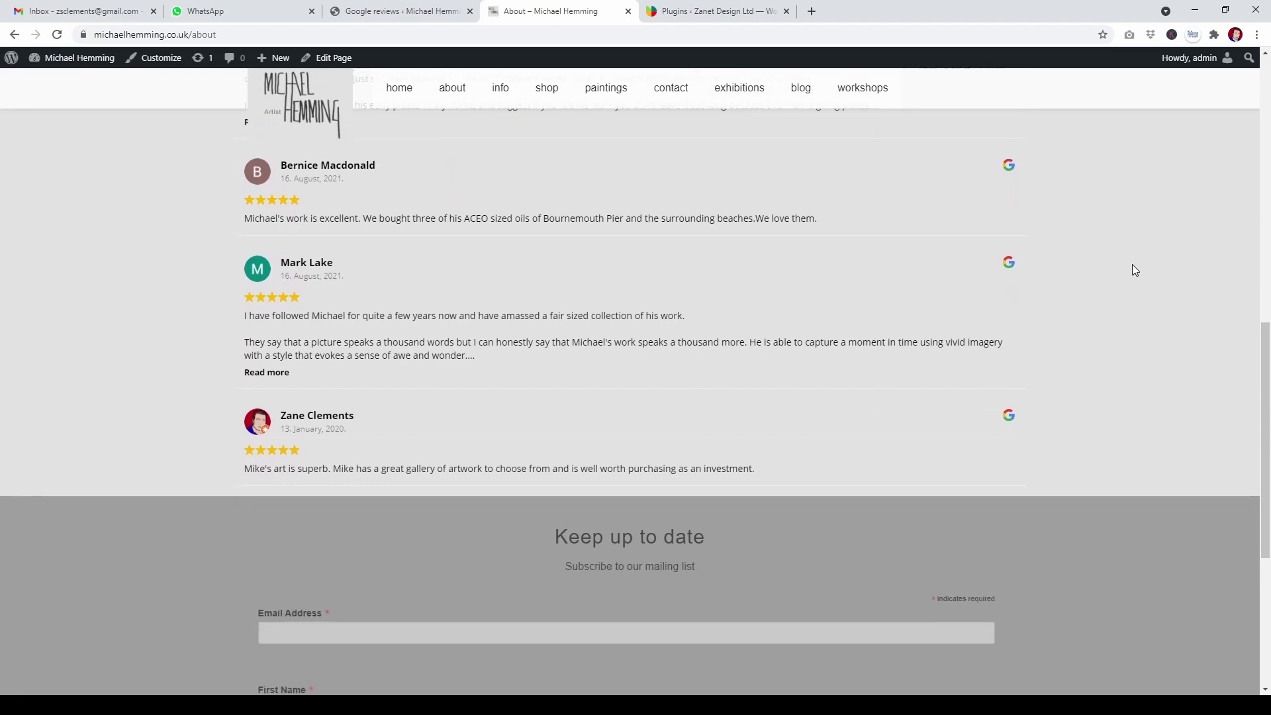
{"action": "scroll", "coordinate": [1132, 265], "scroll_direction": "up", "scroll_amount": 3}
{"action": "scroll", "coordinate": [1133, 265], "scroll_direction": "up", "scroll_amount": 6}
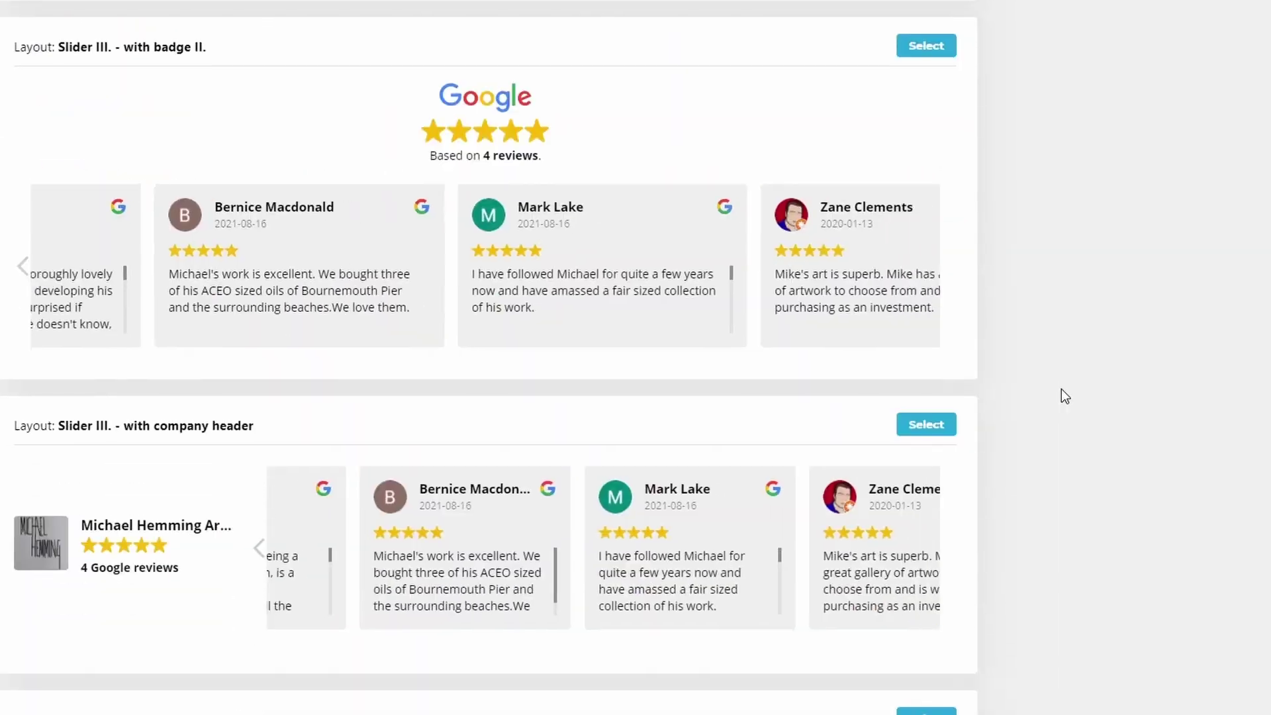
{"action": "scroll", "coordinate": [1061, 390], "scroll_direction": "down", "scroll_amount": 12}
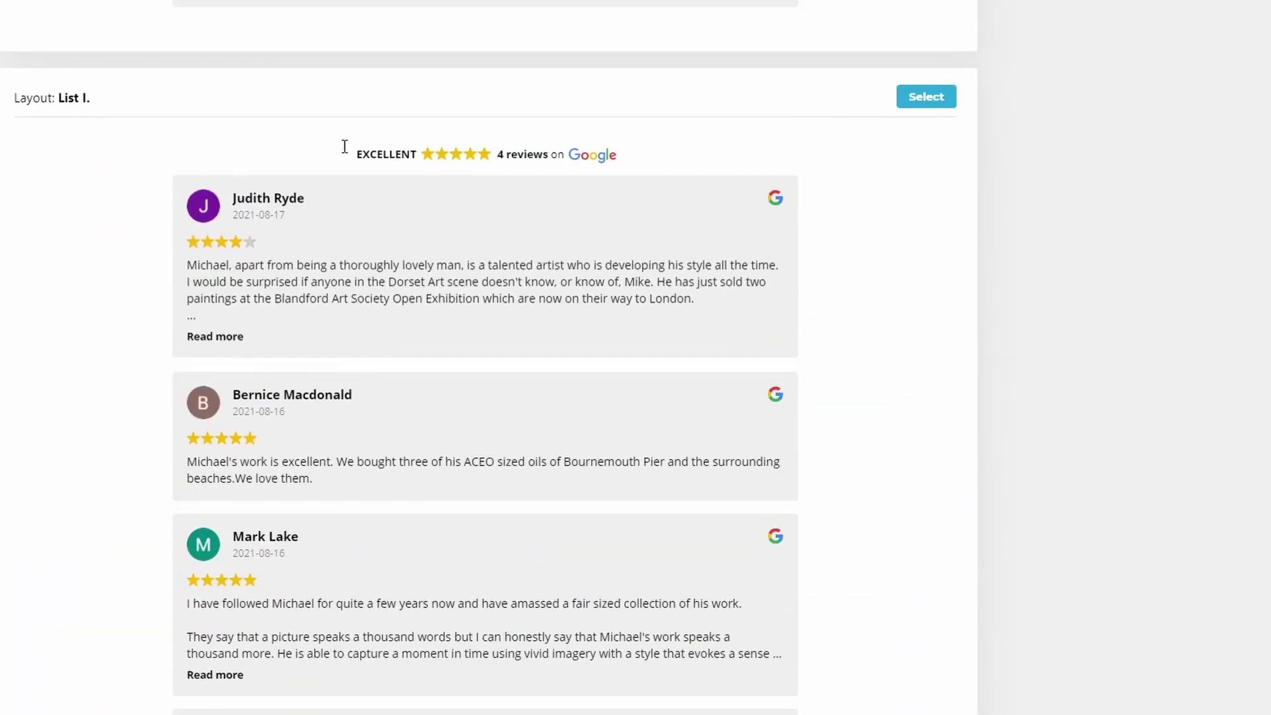
{"action": "scroll", "coordinate": [812, 297], "scroll_direction": "down", "scroll_amount": 15}
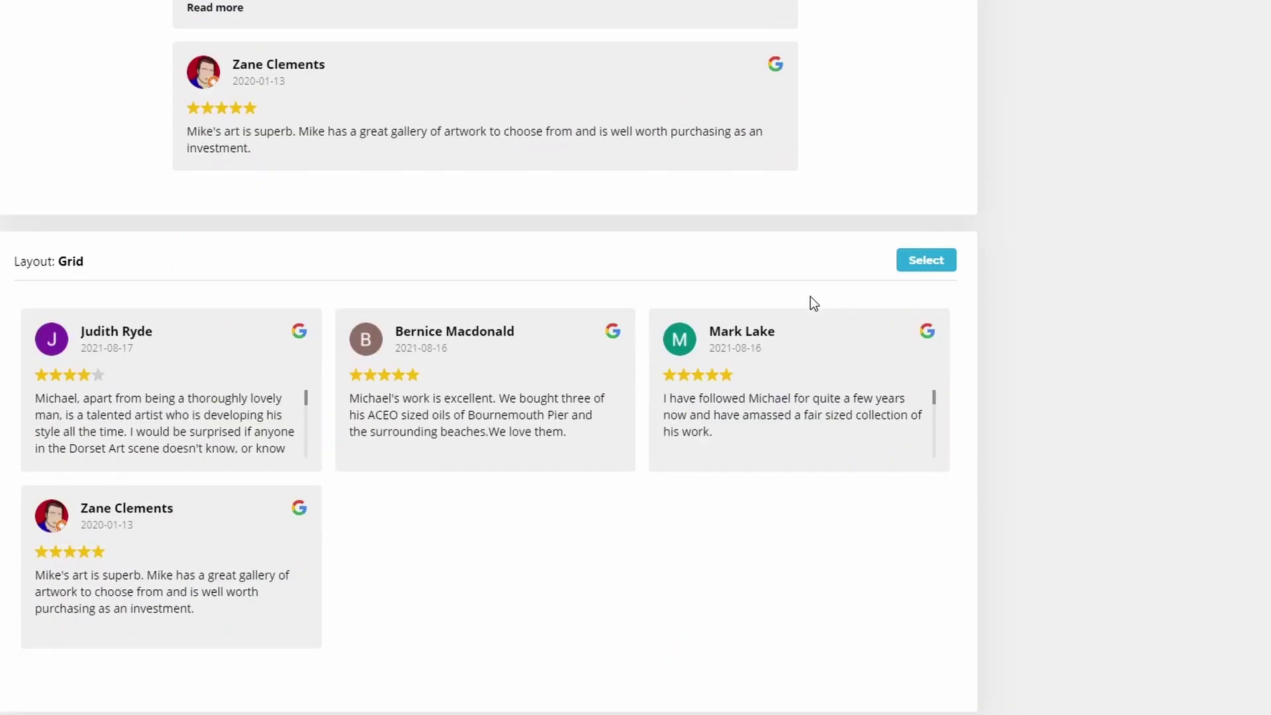
{"action": "scroll", "coordinate": [811, 302], "scroll_direction": "down", "scroll_amount": 15}
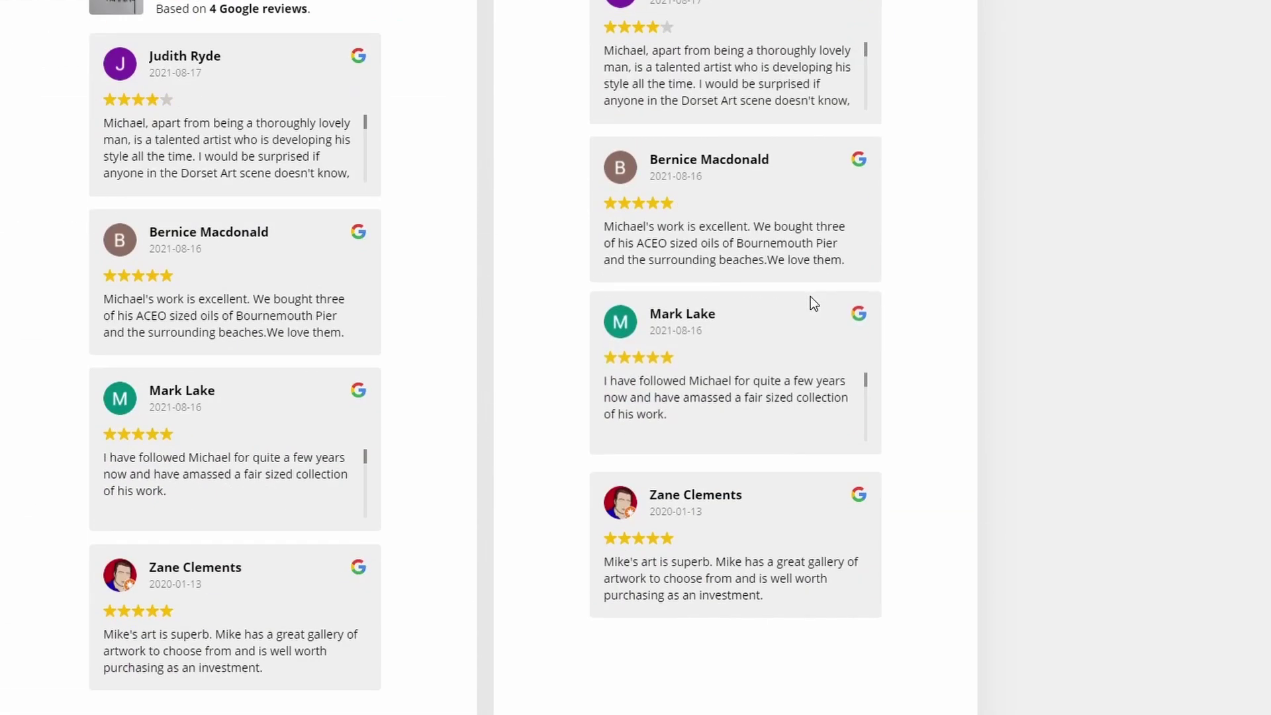
{"action": "scroll", "coordinate": [812, 296], "scroll_direction": "down", "scroll_amount": 10}
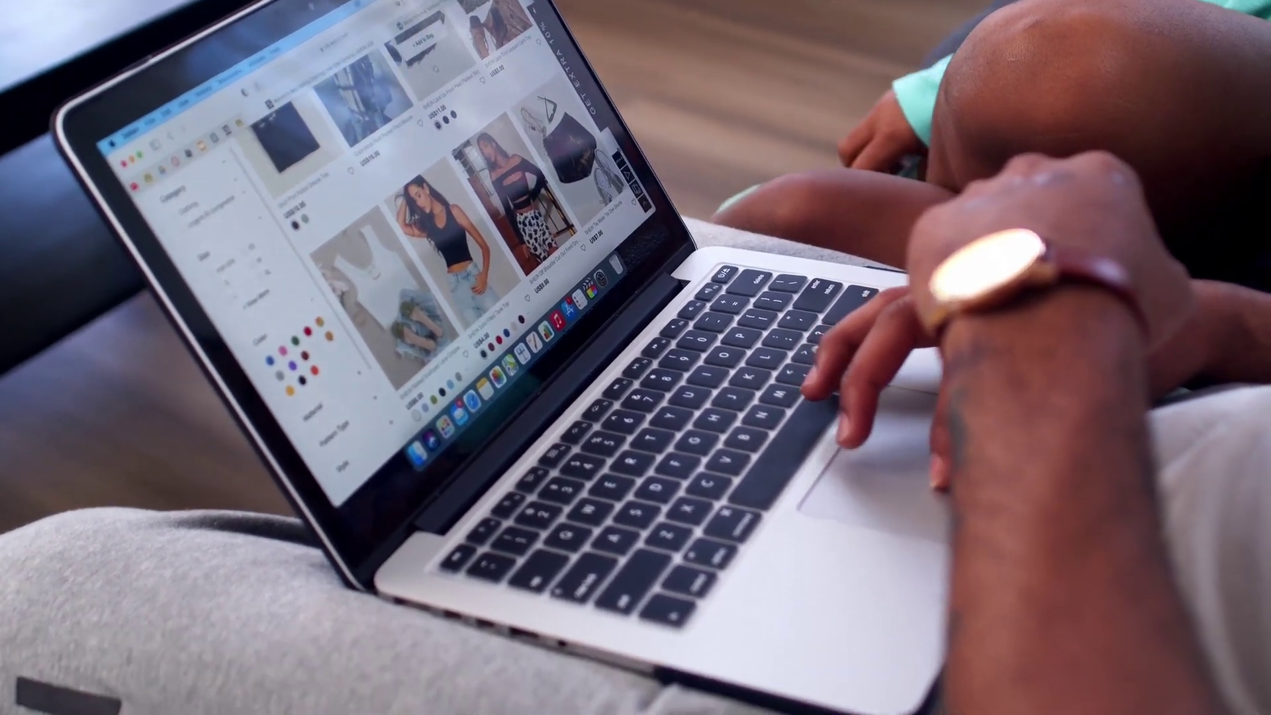
{"action": "scroll", "coordinate": [431, 251], "scroll_direction": "down", "scroll_amount": 3}
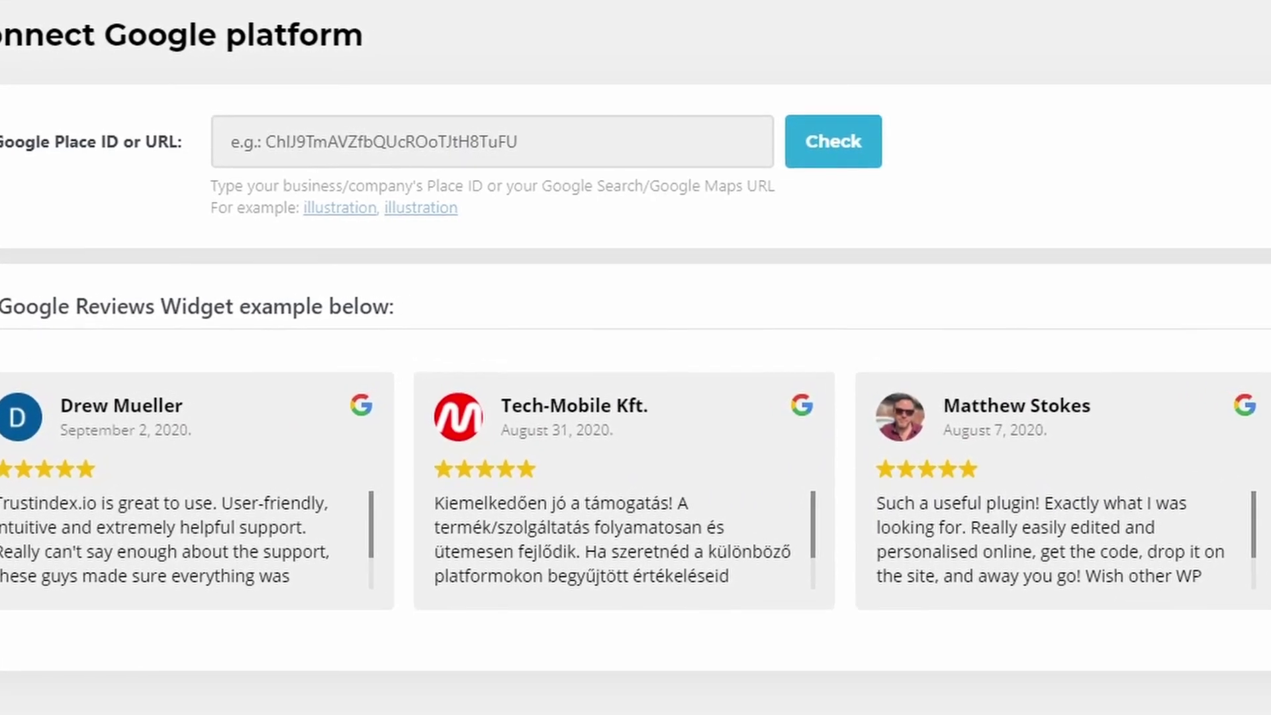
Step: Paste the business's Place ID into the Google Place ID field and check it
{"action": "left_click", "coordinate": [121, 144]}
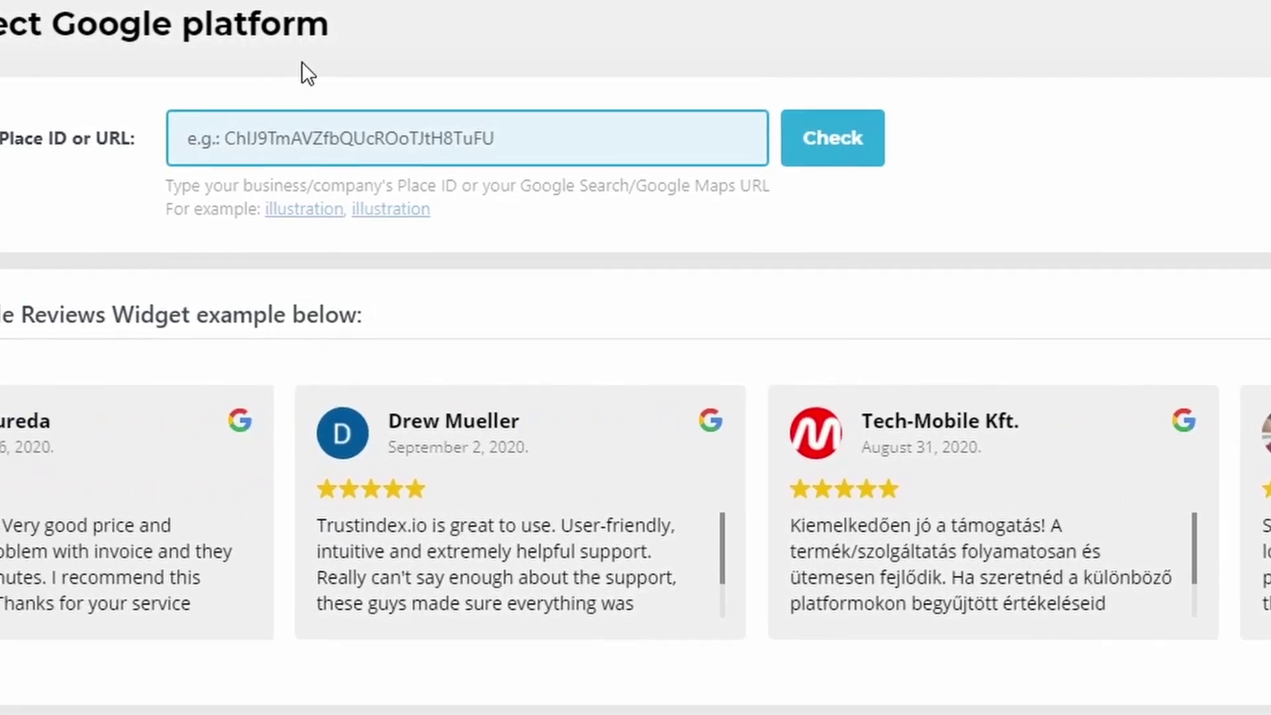
{"action": "type", "text": "ChIJm275_jWhc0gRH7IpE7vWPN0"}
{"action": "left_click", "coordinate": [833, 139]}
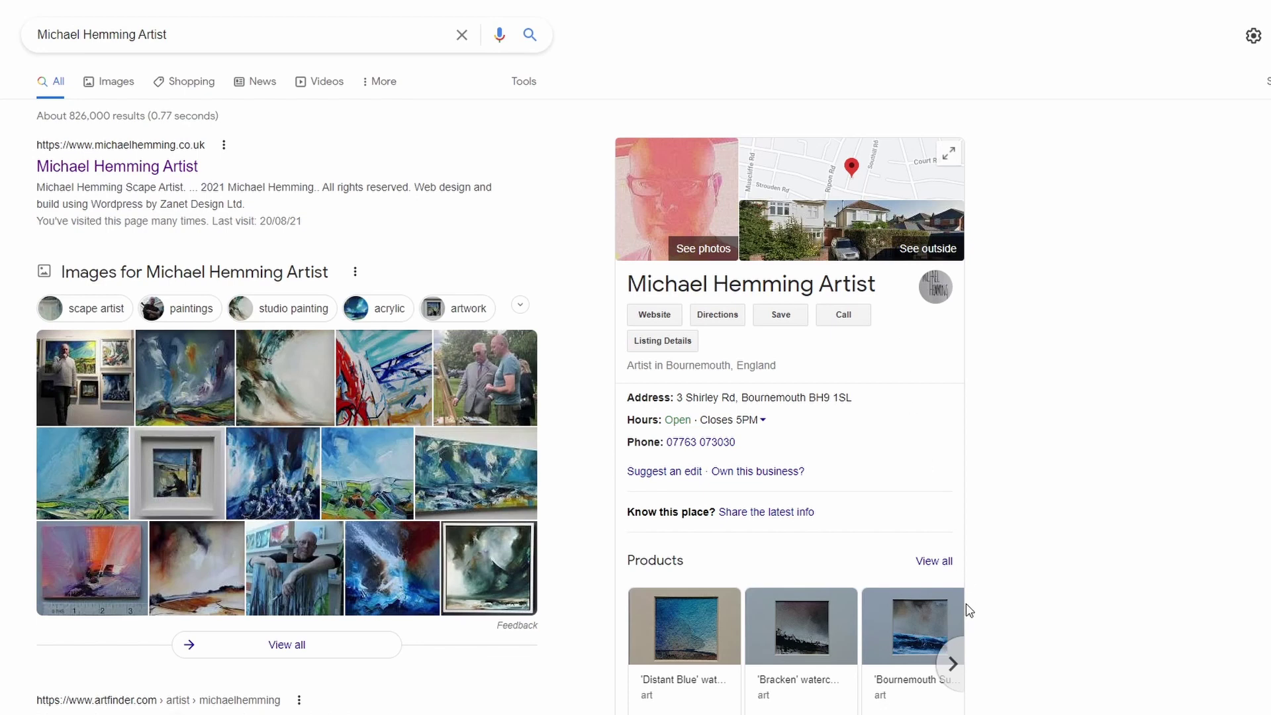
Step: Search the results page's code in DevTools for 'chij' to find the data-pid Place ID
{"action": "key", "text": "ctrl+shift+i"}
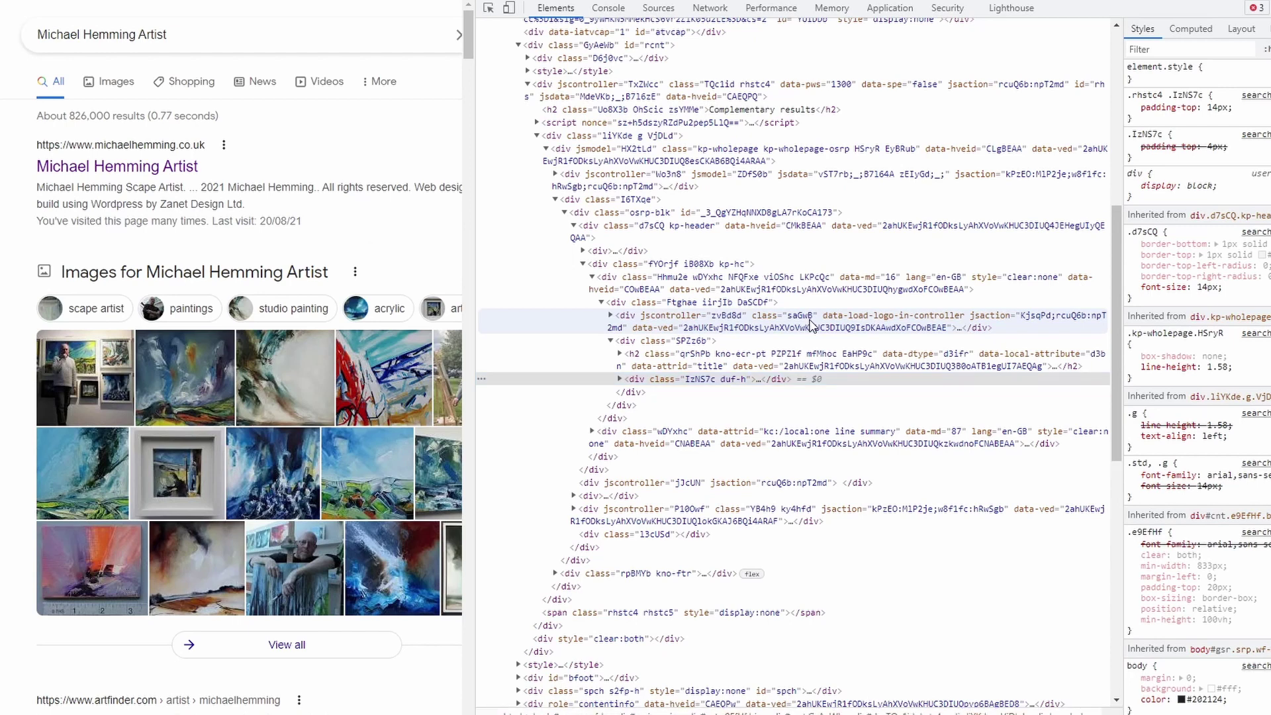
{"action": "key", "text": "ctrl+f"}
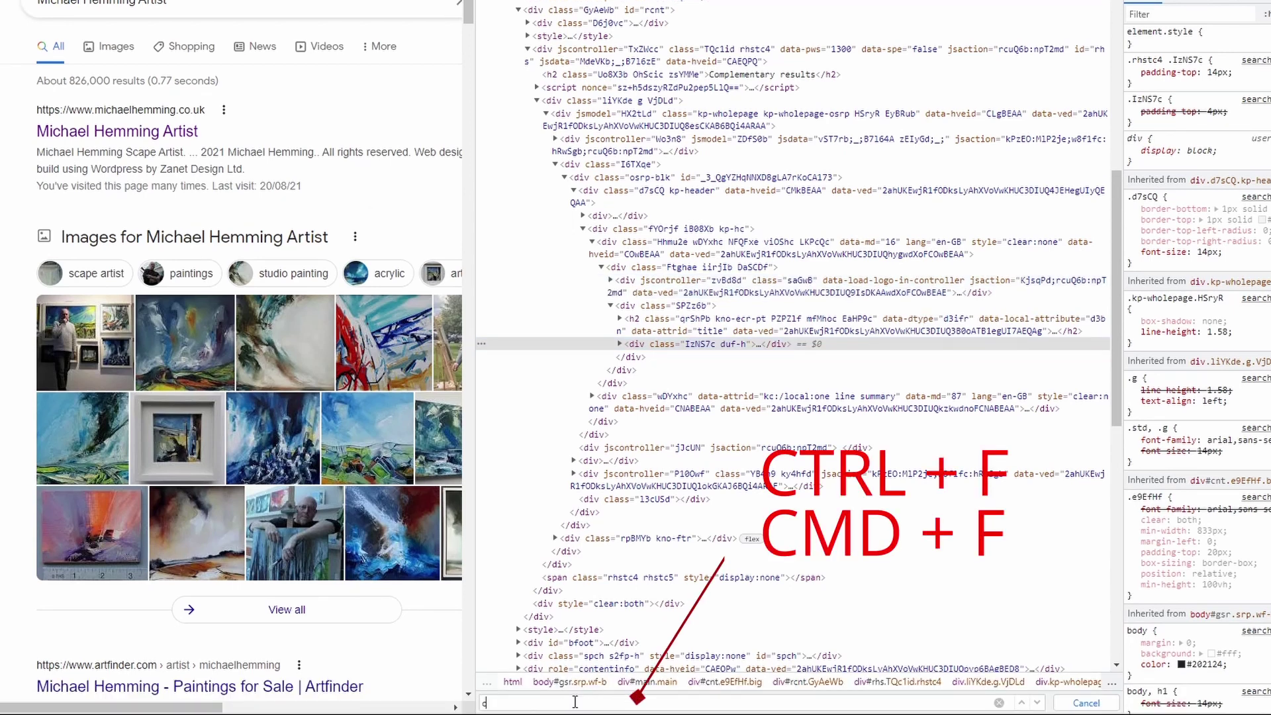
{"action": "type", "text": "chij"}
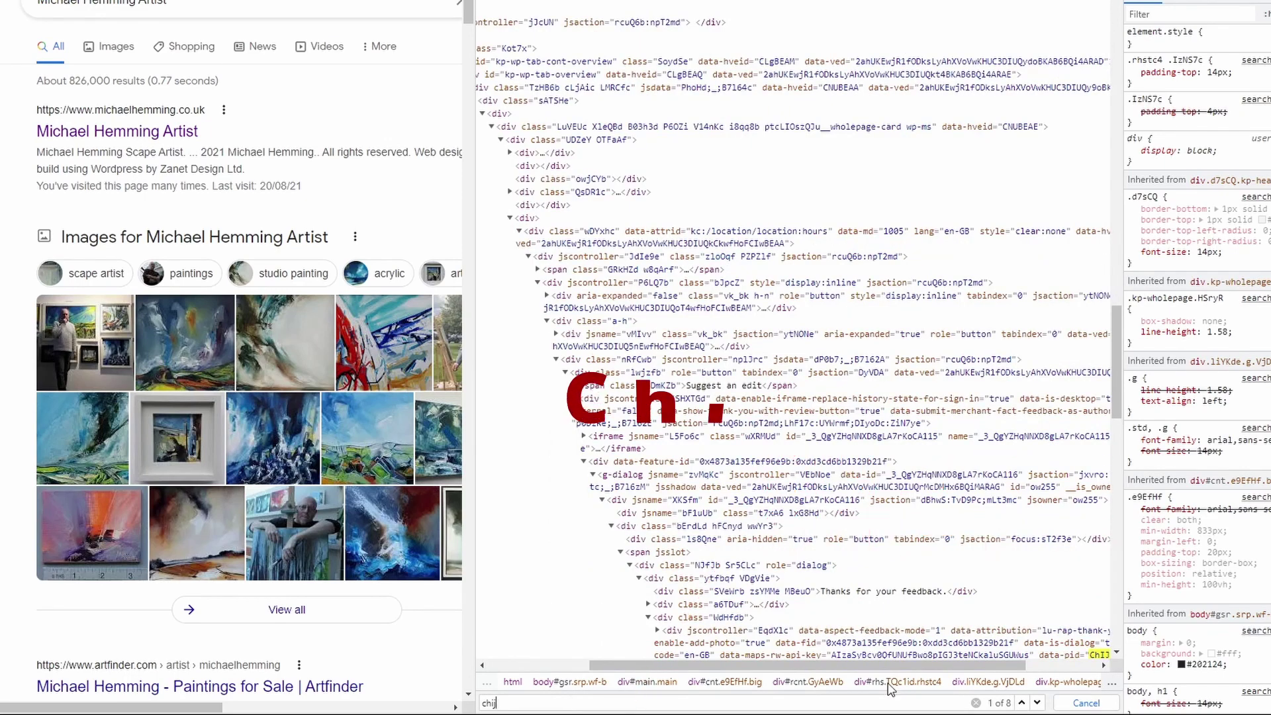
{"action": "left_click_drag", "start_coordinate": [884, 665], "coordinate": [960, 653]}
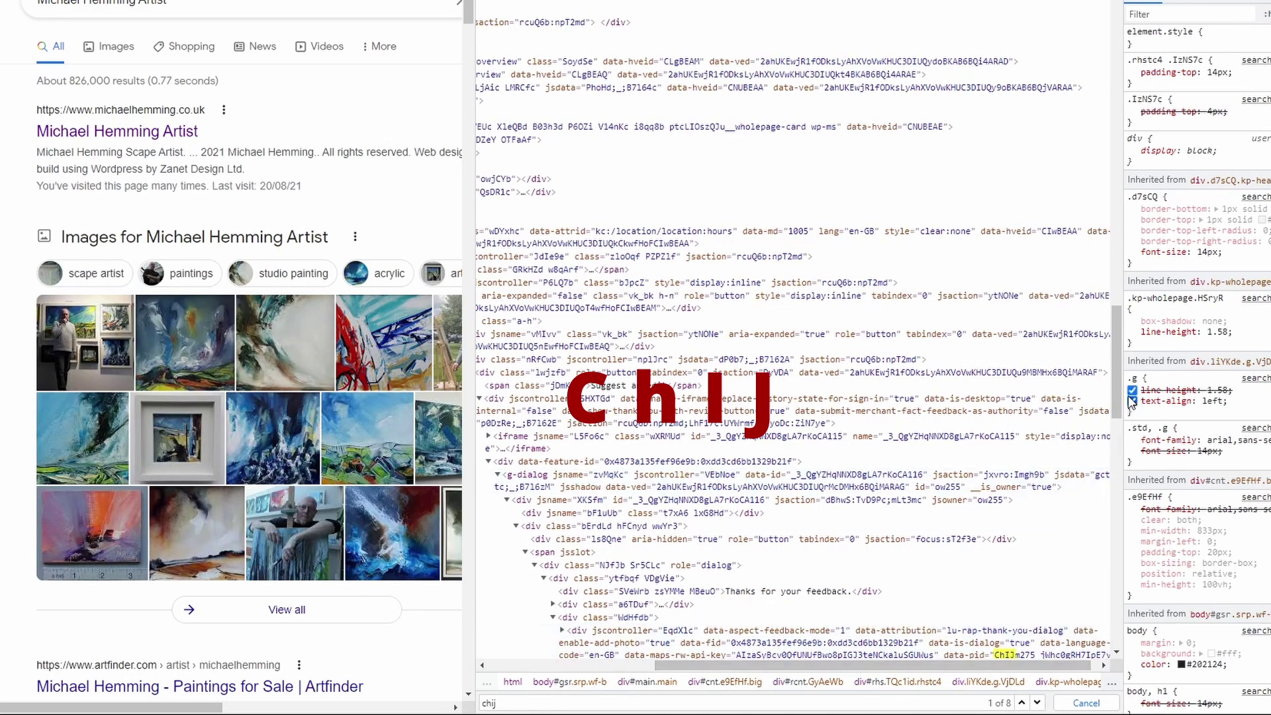
{"action": "left_click_drag", "start_coordinate": [1115, 394], "coordinate": [1115, 439]}
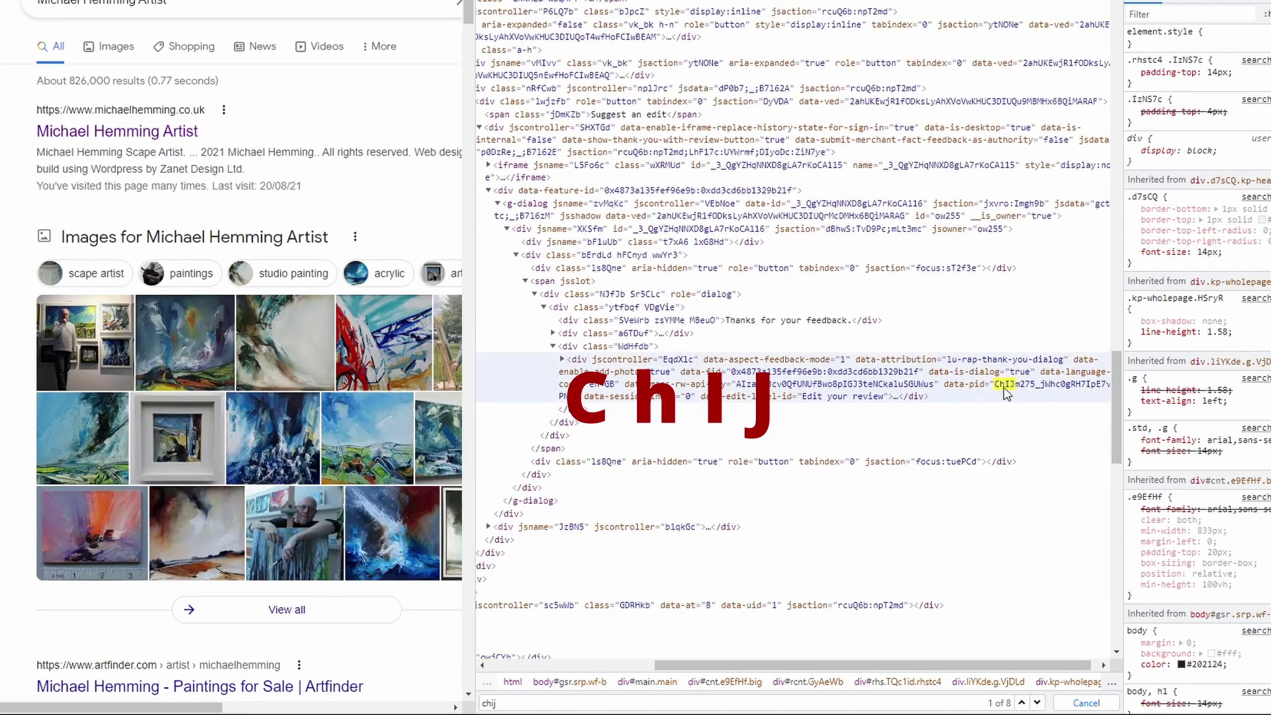
{"action": "left_click_drag", "start_coordinate": [959, 664], "coordinate": [967, 665]}
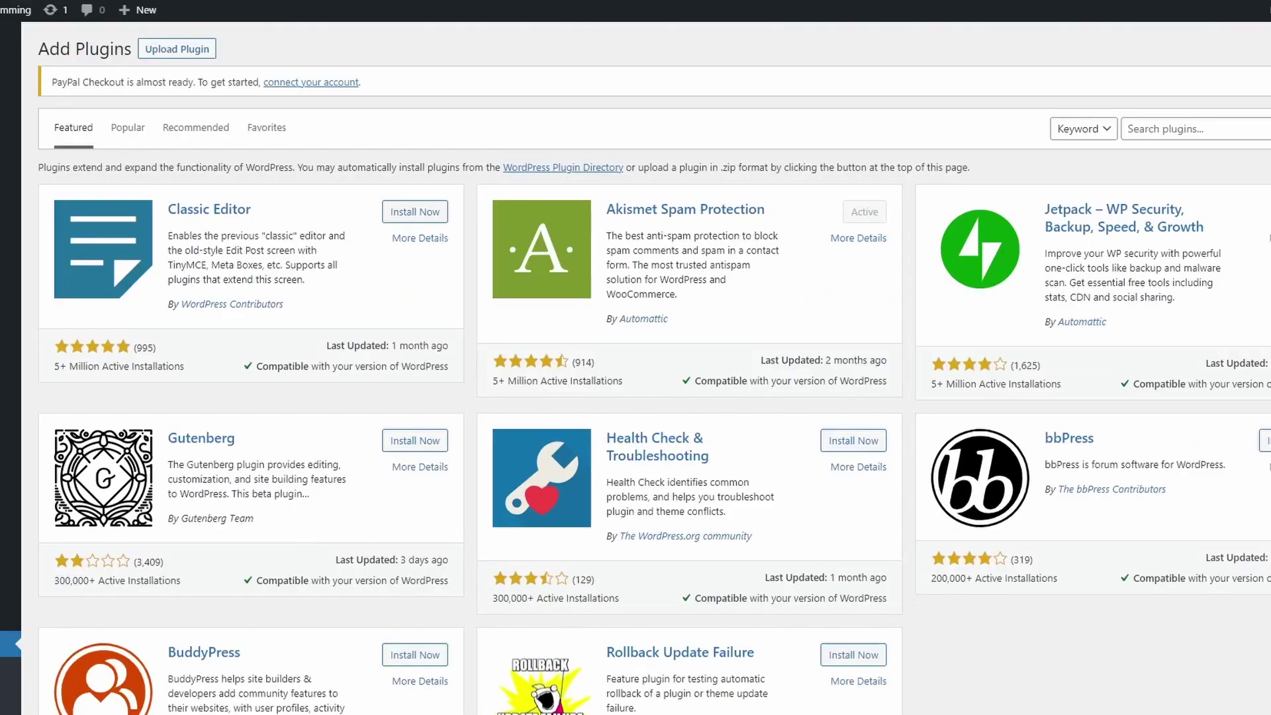
Step: Find 'widget for google review' in the plugin directory, then install and activate Trustindex's plugin
{"action": "left_click", "coordinate": [1221, 133]}
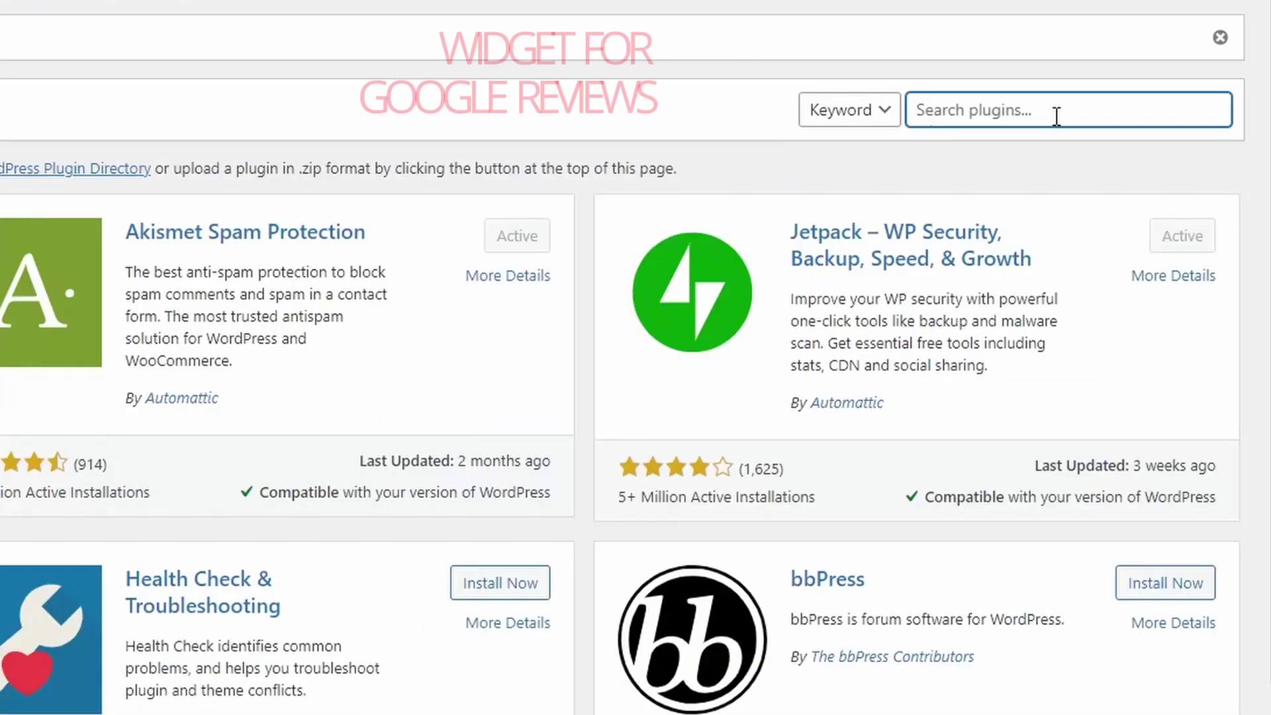
{"action": "type", "text": "widget"}
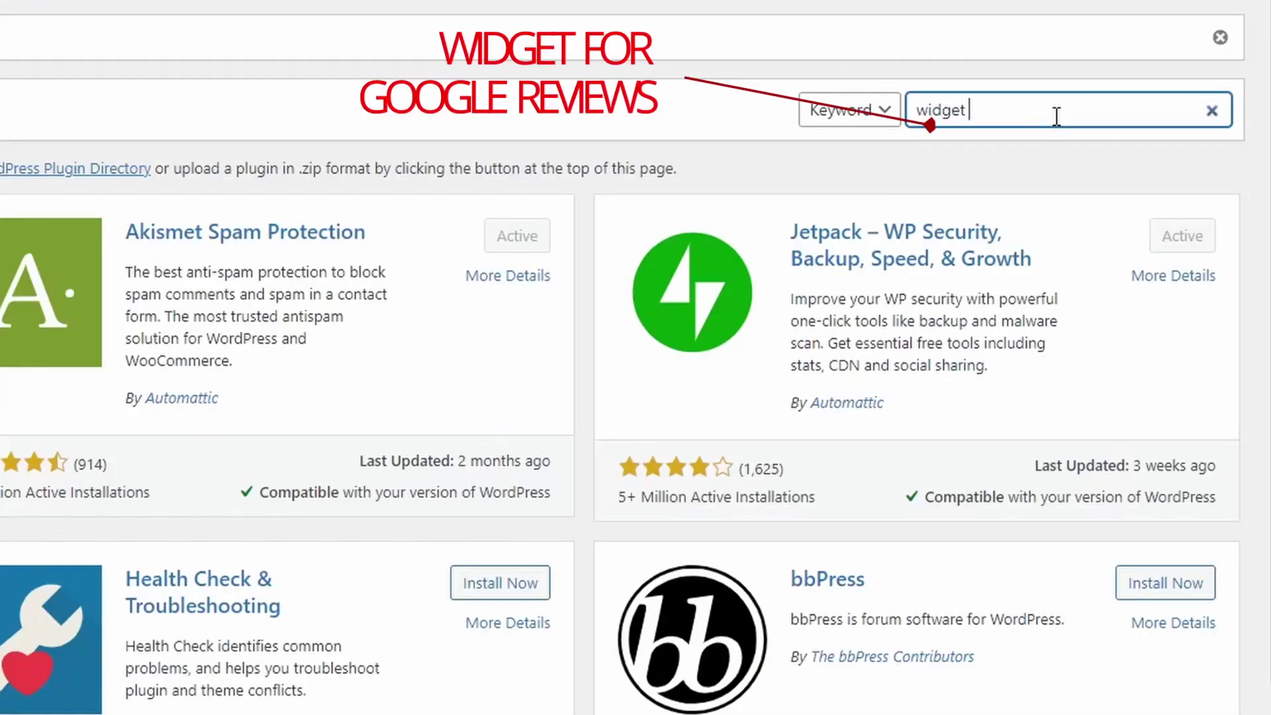
{"action": "type", "text": " for google reviews"}
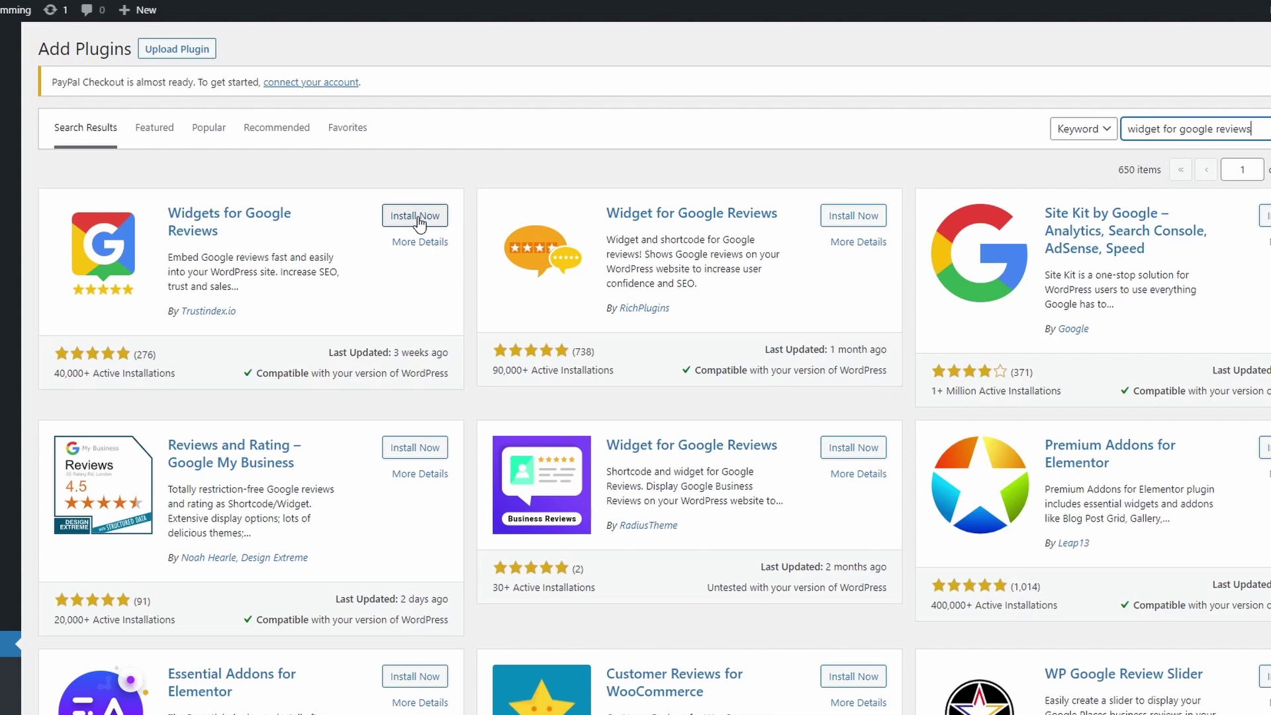
{"action": "left_click", "coordinate": [418, 217]}
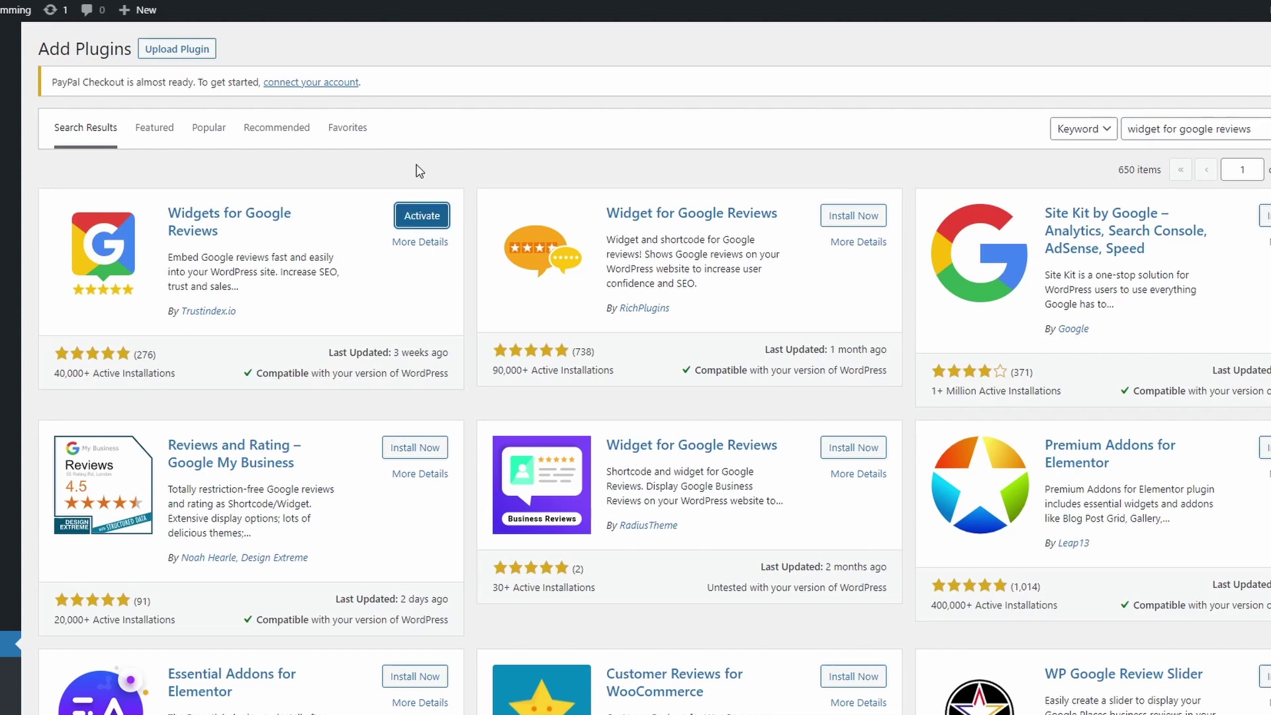
{"action": "left_click", "coordinate": [421, 217]}
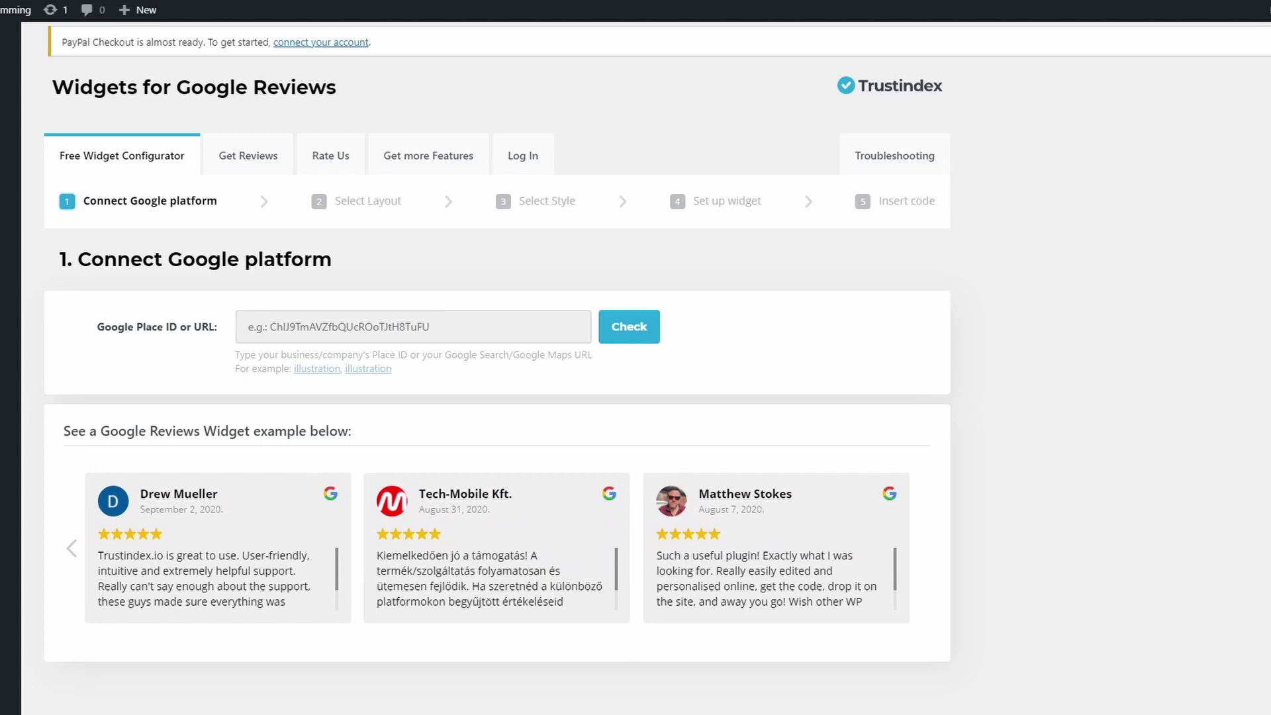
Step: Paste and check the Place ID, then connect the artist's listing with its 4 reviews
{"action": "left_click", "coordinate": [380, 331]}
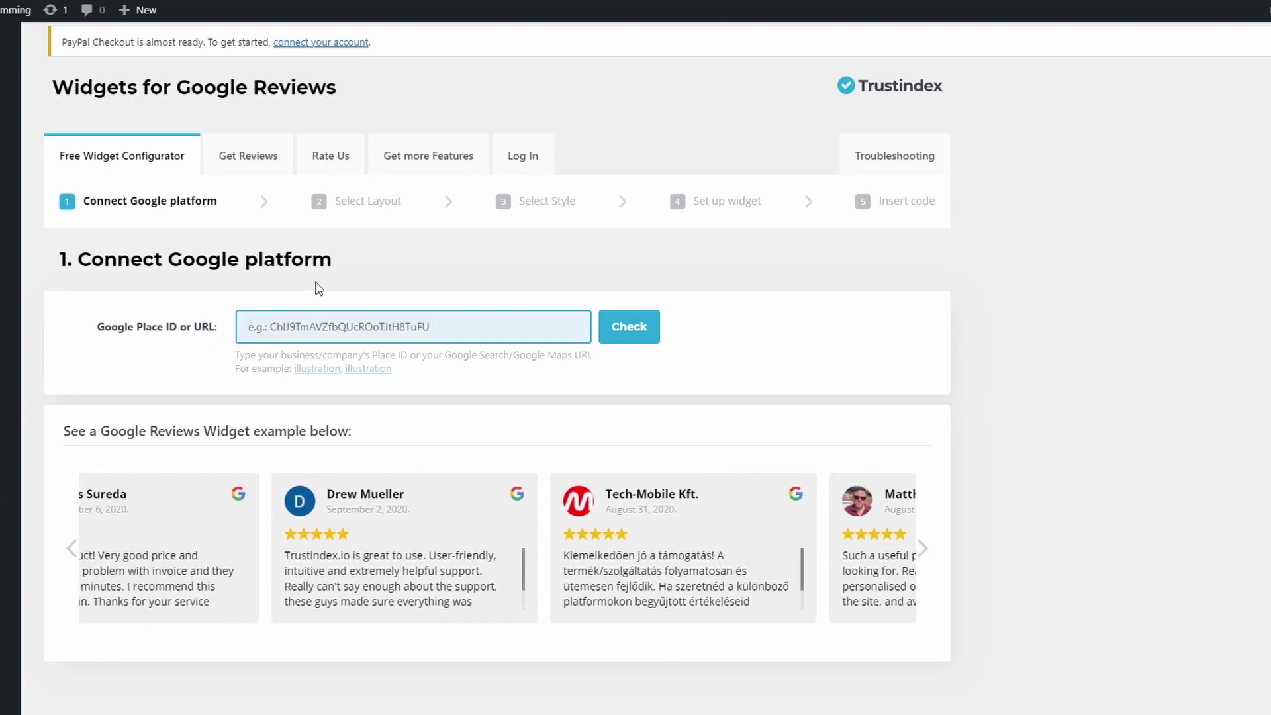
{"action": "type", "text": "ChIJm275_jWhc0gRH7IpE7vWPN0"}
{"action": "left_click", "coordinate": [637, 329]}
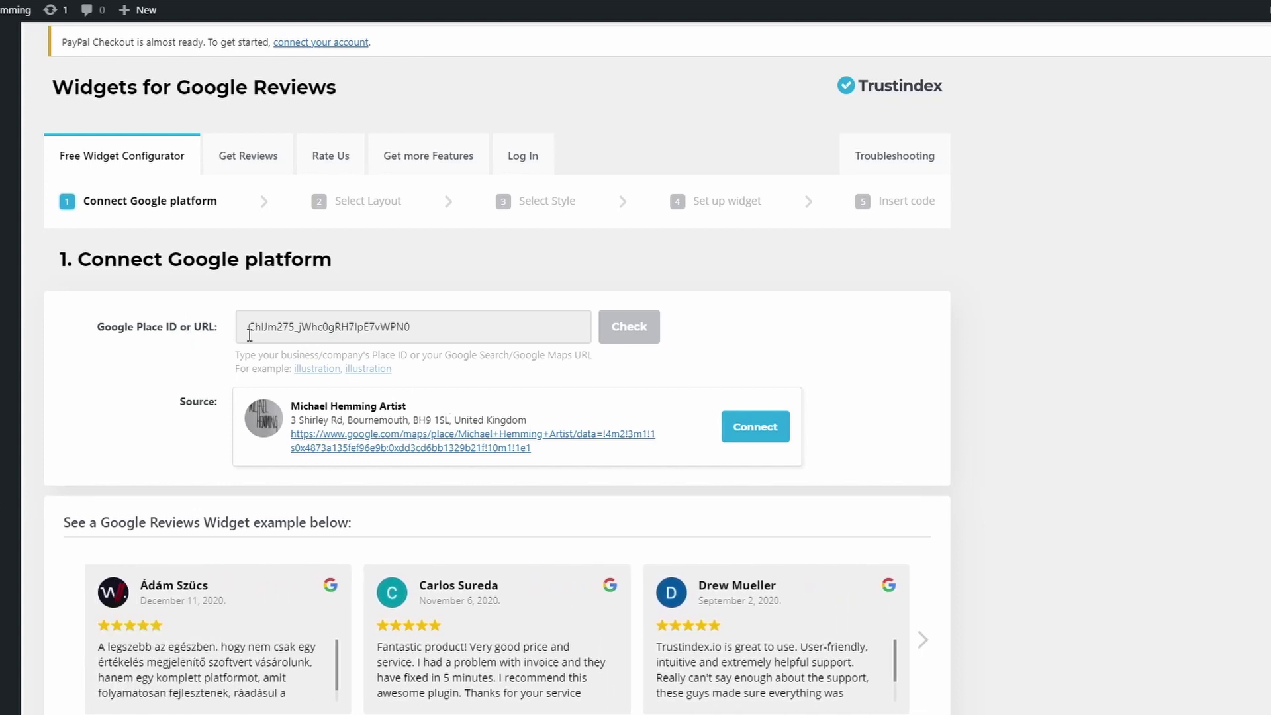
{"action": "left_click", "coordinate": [747, 428]}
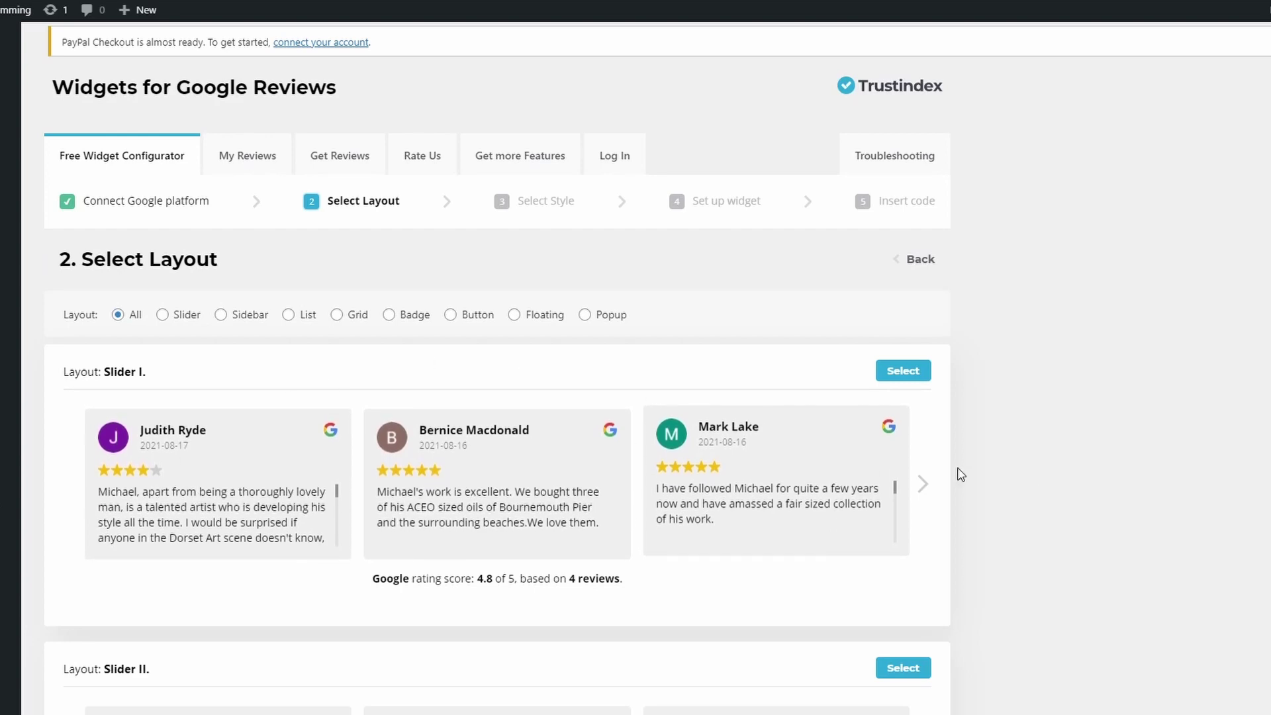
Step: Browse the layout previews and select the List I layout
{"action": "scroll", "coordinate": [1053, 494], "scroll_direction": "down", "scroll_amount": 3}
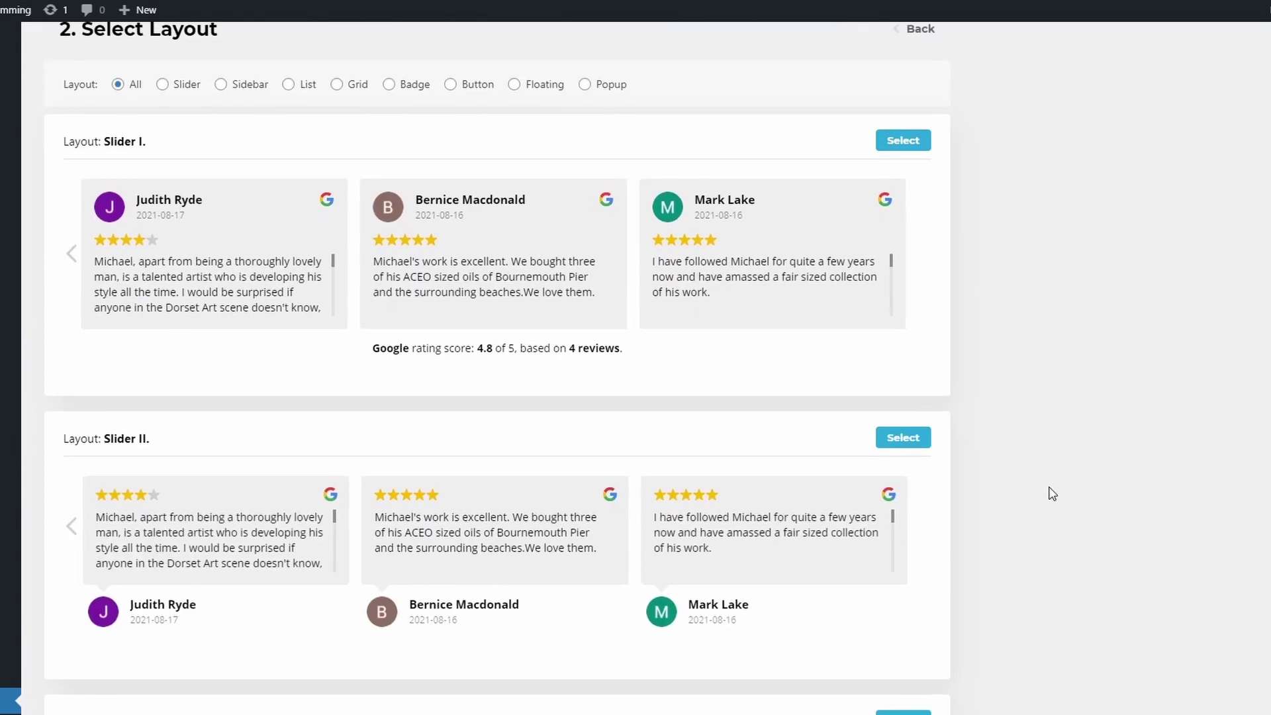
{"action": "scroll", "coordinate": [1053, 494], "scroll_direction": "down", "scroll_amount": 7}
{"action": "scroll", "coordinate": [1053, 493], "scroll_direction": "down", "scroll_amount": 5}
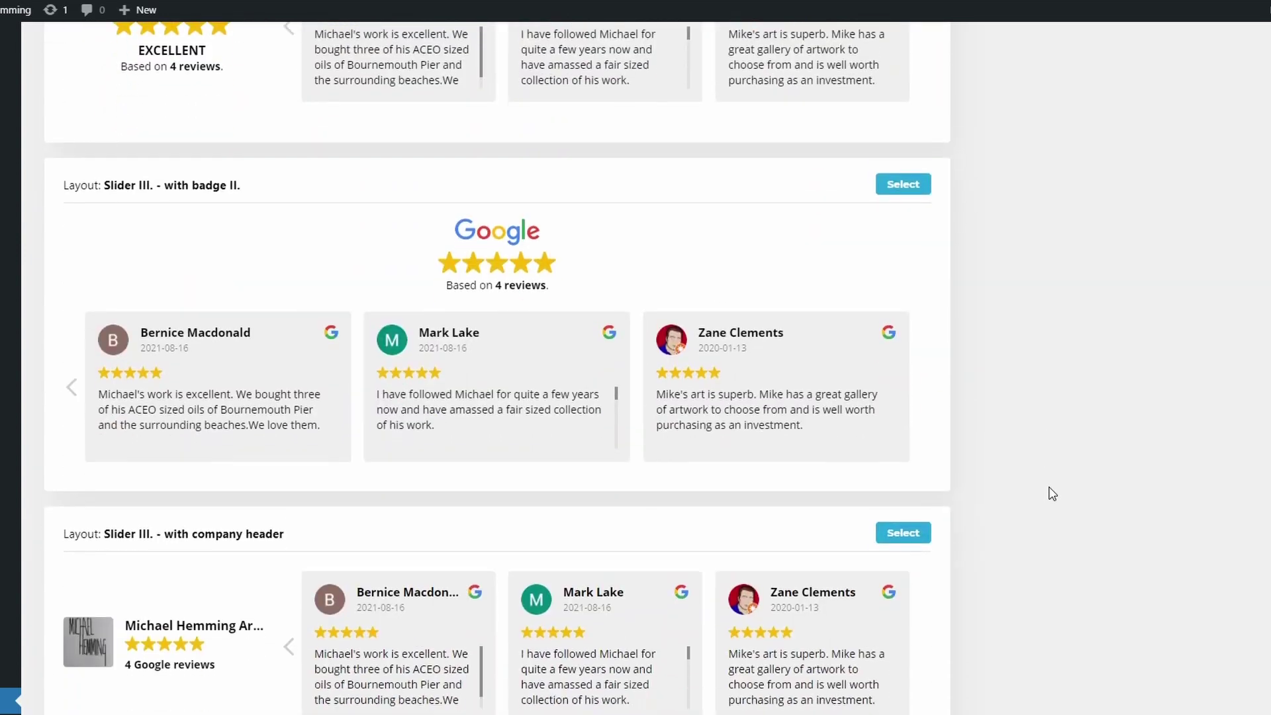
{"action": "scroll", "coordinate": [1052, 494], "scroll_direction": "down", "scroll_amount": 8}
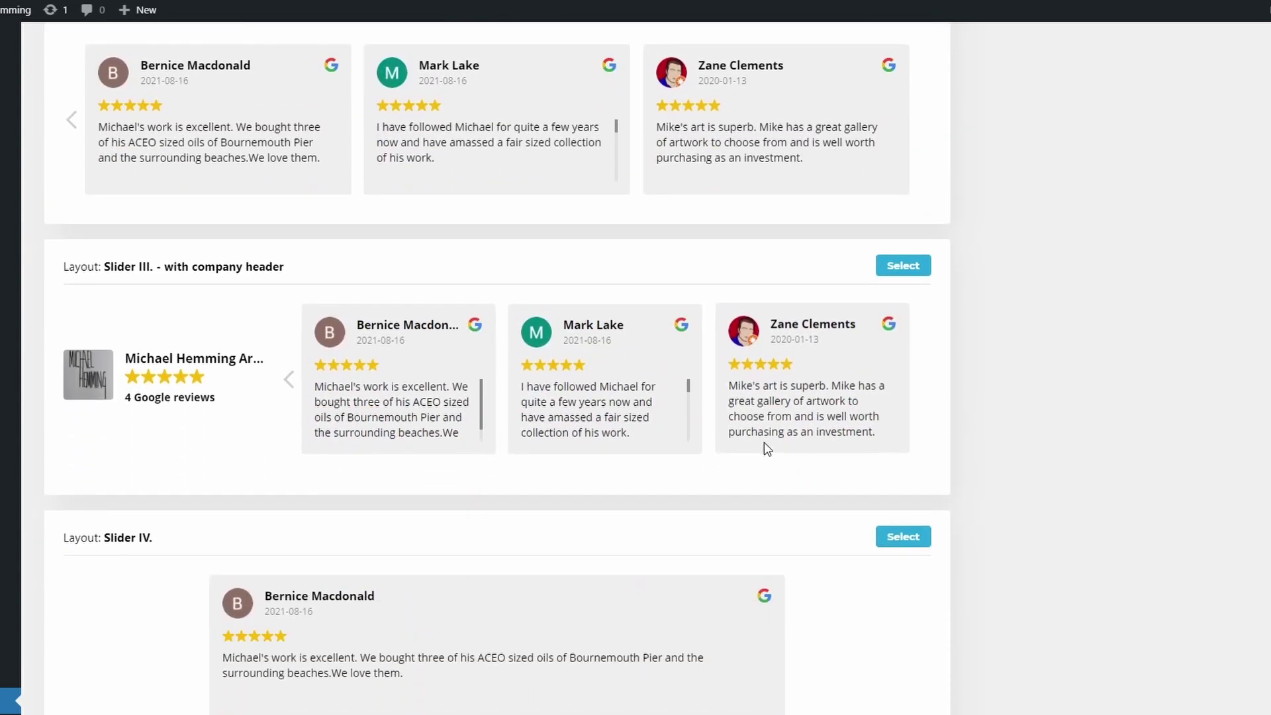
{"action": "scroll", "coordinate": [733, 460], "scroll_direction": "down", "scroll_amount": 4}
{"action": "scroll", "coordinate": [733, 460], "scroll_direction": "up", "scroll_amount": 20}
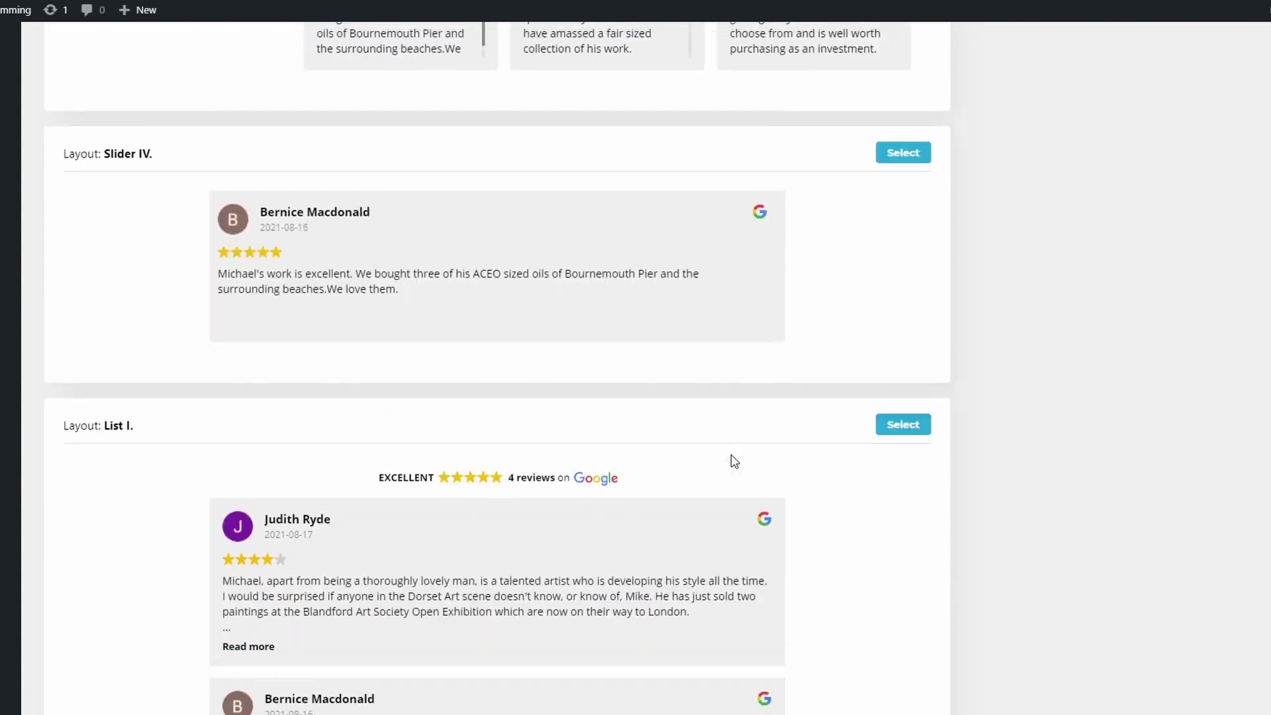
{"action": "scroll", "coordinate": [734, 460], "scroll_direction": "up", "scroll_amount": 6}
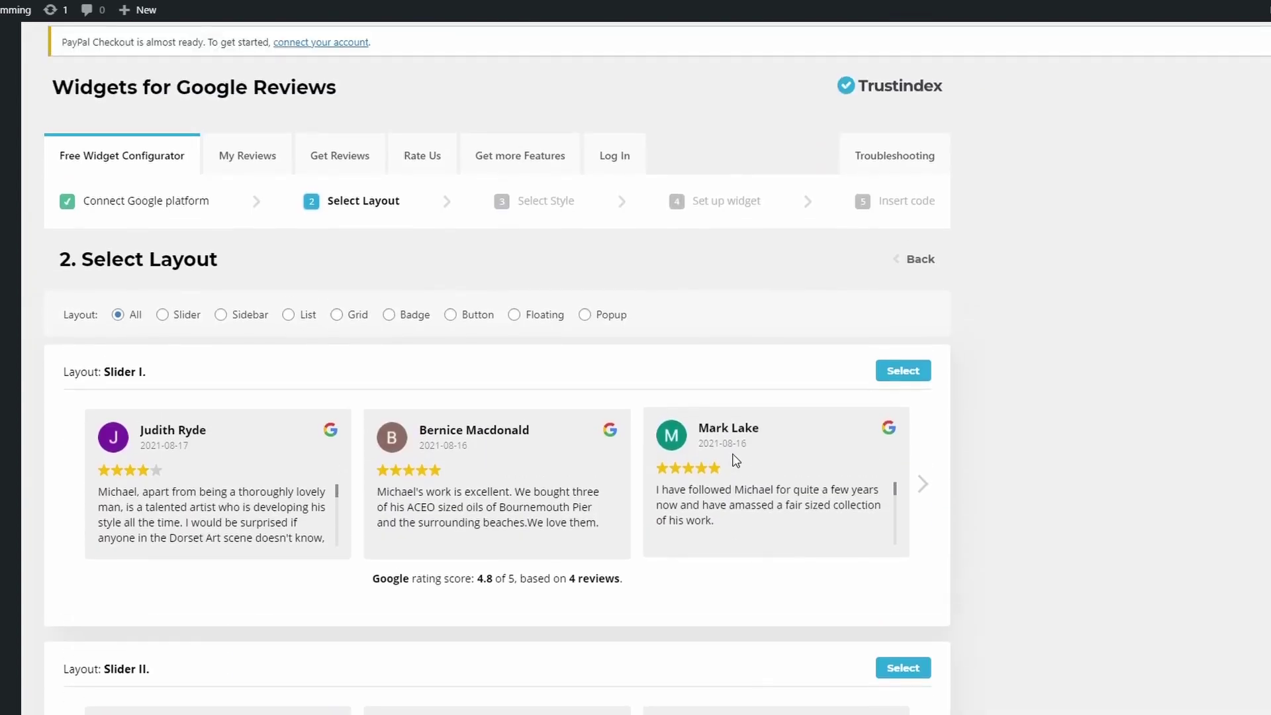
{"action": "scroll", "coordinate": [798, 306], "scroll_direction": "down", "scroll_amount": 20}
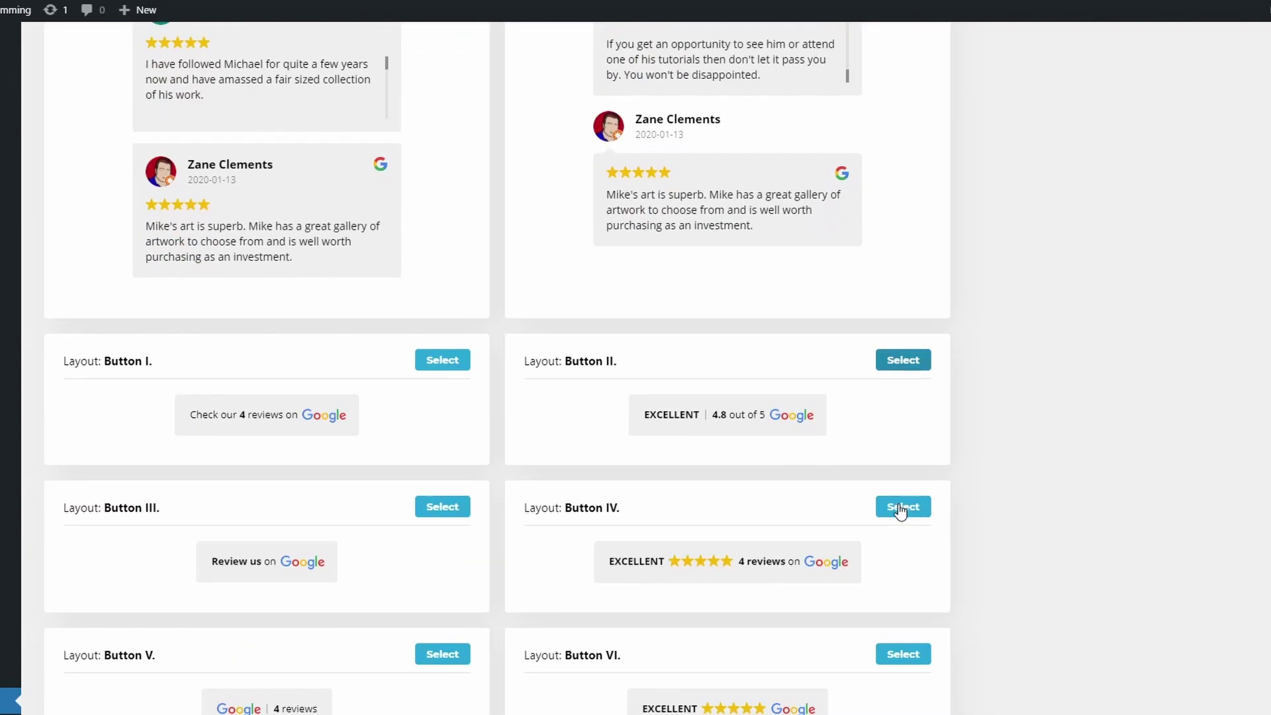
{"action": "scroll", "coordinate": [899, 519], "scroll_direction": "down", "scroll_amount": 2}
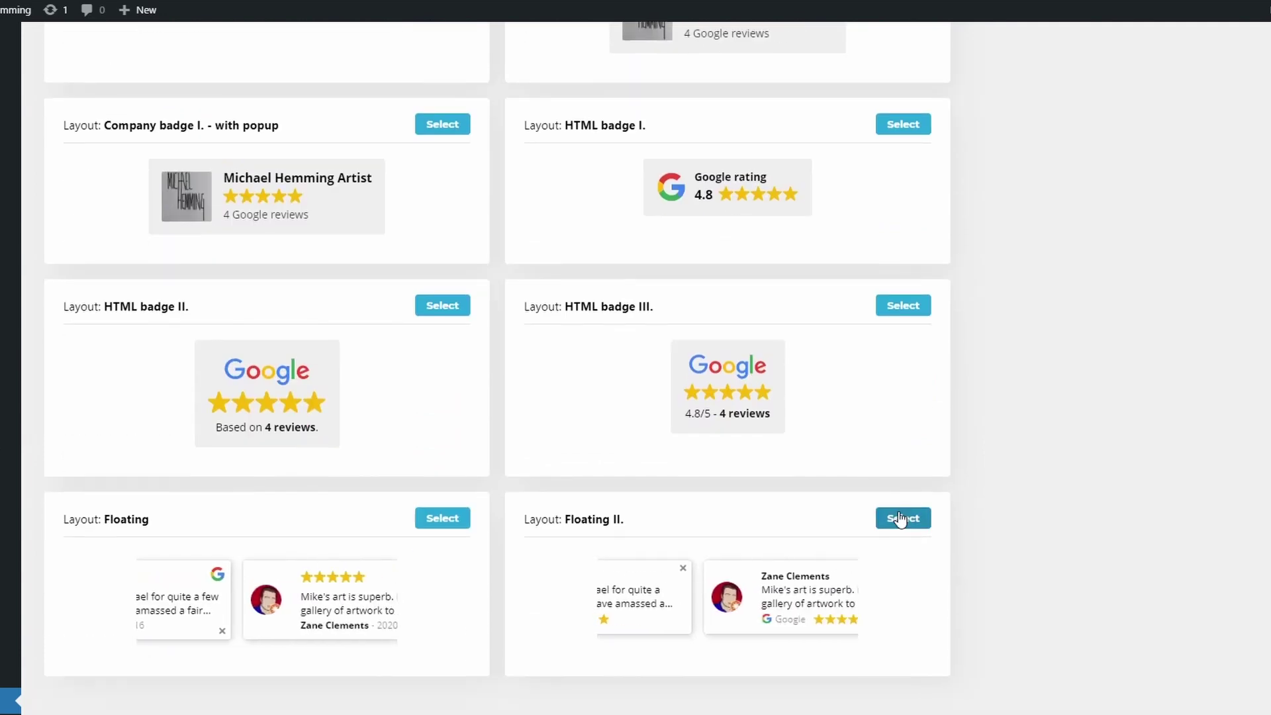
{"action": "scroll", "coordinate": [902, 518], "scroll_direction": "up", "scroll_amount": 12}
{"action": "scroll", "coordinate": [905, 518], "scroll_direction": "up", "scroll_amount": 15}
{"action": "scroll", "coordinate": [905, 518], "scroll_direction": "down", "scroll_amount": 10}
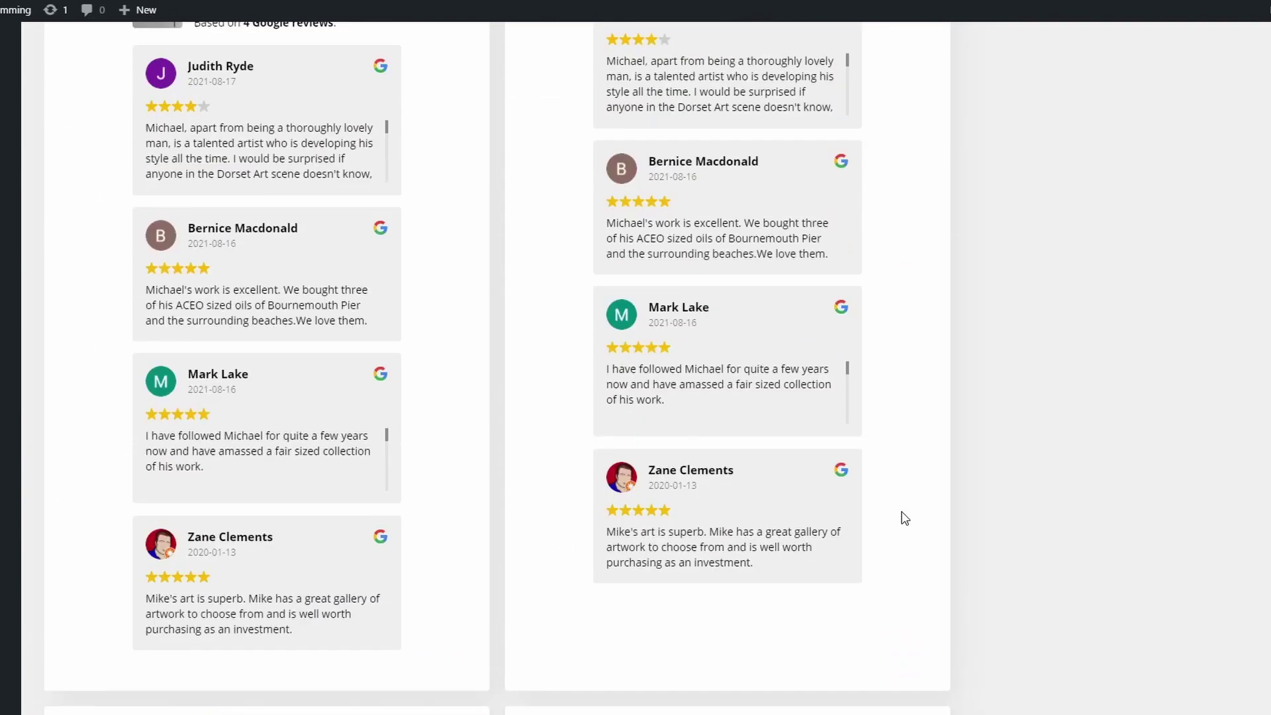
{"action": "scroll", "coordinate": [905, 518], "scroll_direction": "up", "scroll_amount": 3}
{"action": "scroll", "coordinate": [904, 518], "scroll_direction": "up", "scroll_amount": 10}
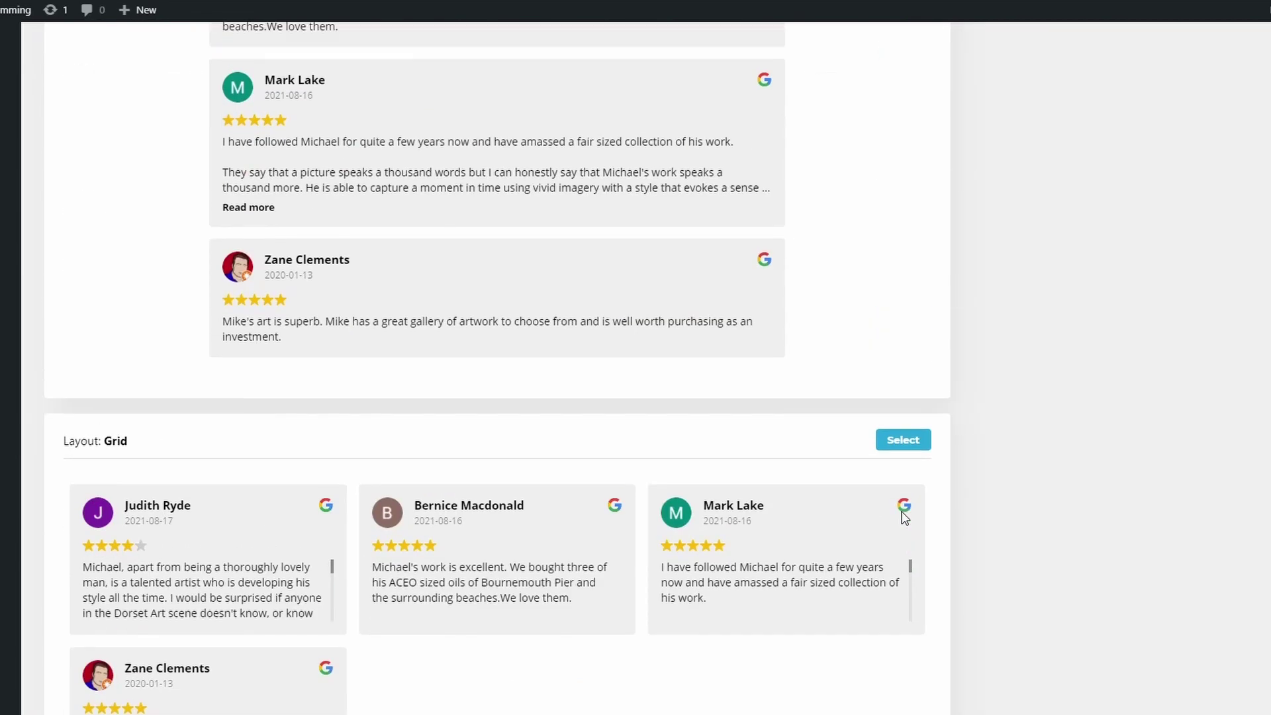
{"action": "scroll", "coordinate": [899, 186], "scroll_direction": "up", "scroll_amount": 3}
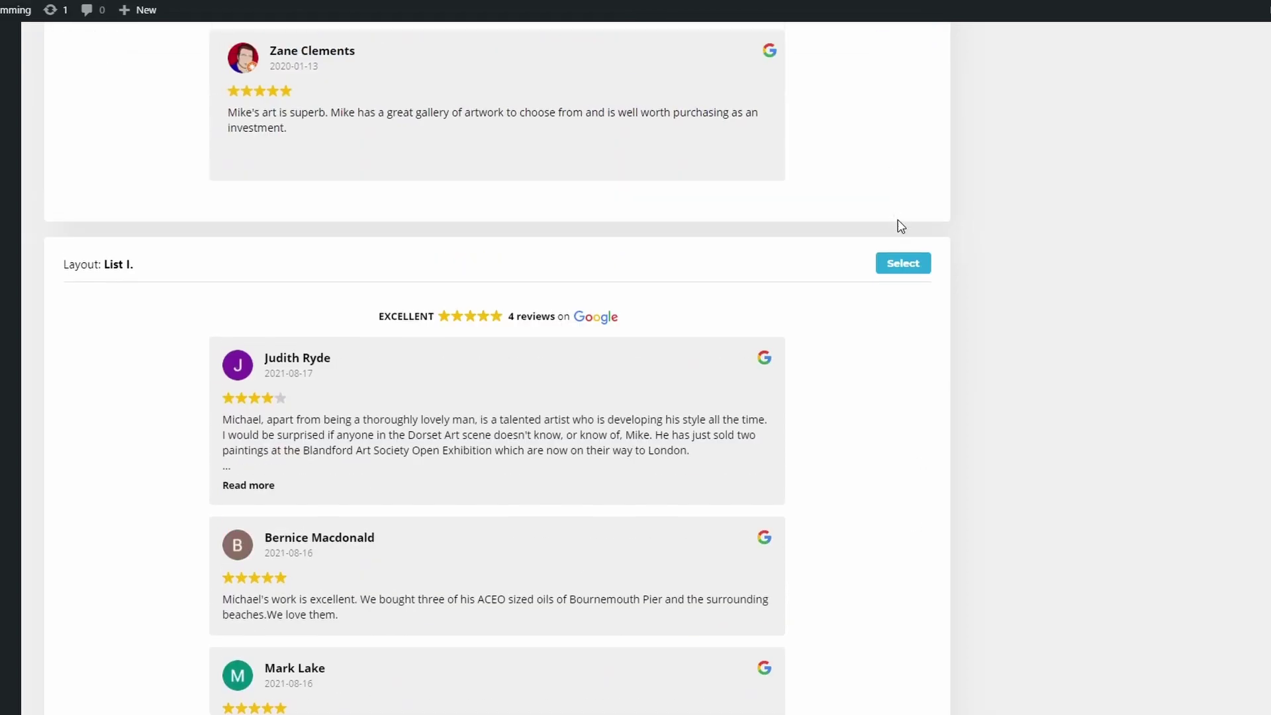
{"action": "left_click", "coordinate": [905, 262]}
Step: Browse the style previews and select Minimal for the List I widget
{"action": "scroll", "coordinate": [794, 287], "scroll_direction": "down", "scroll_amount": 5}
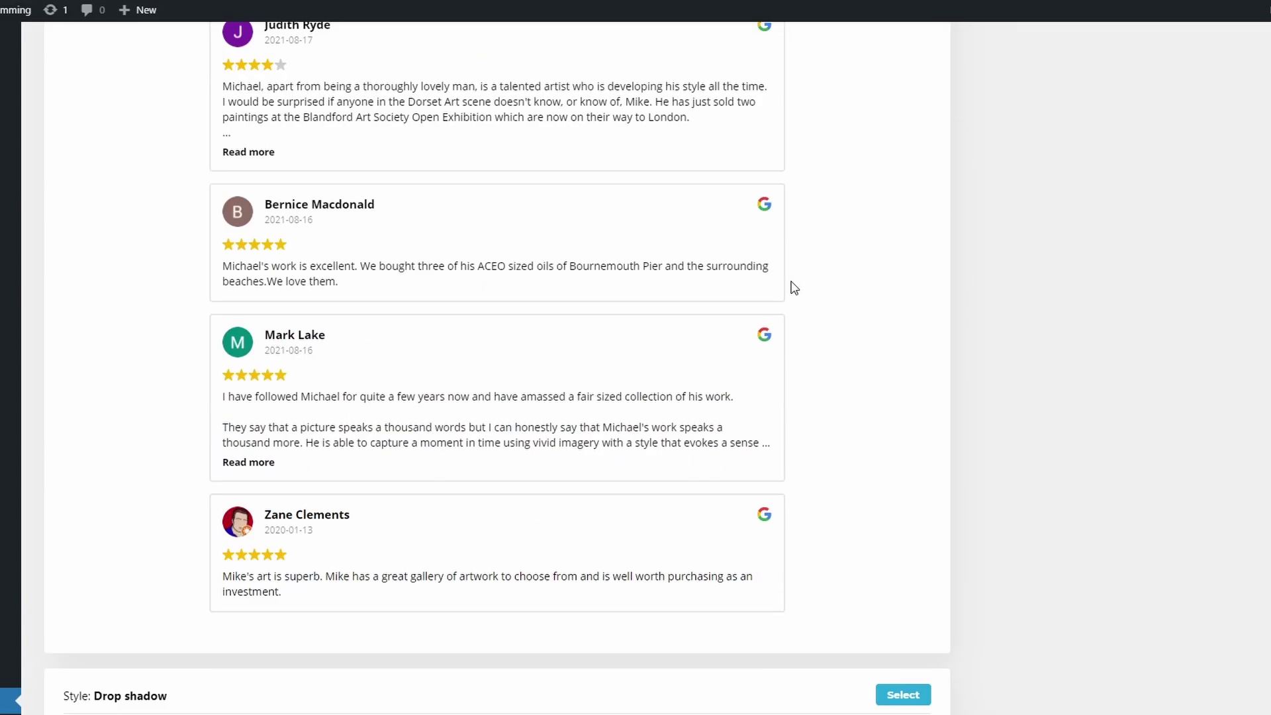
{"action": "scroll", "coordinate": [794, 287], "scroll_direction": "down", "scroll_amount": 15}
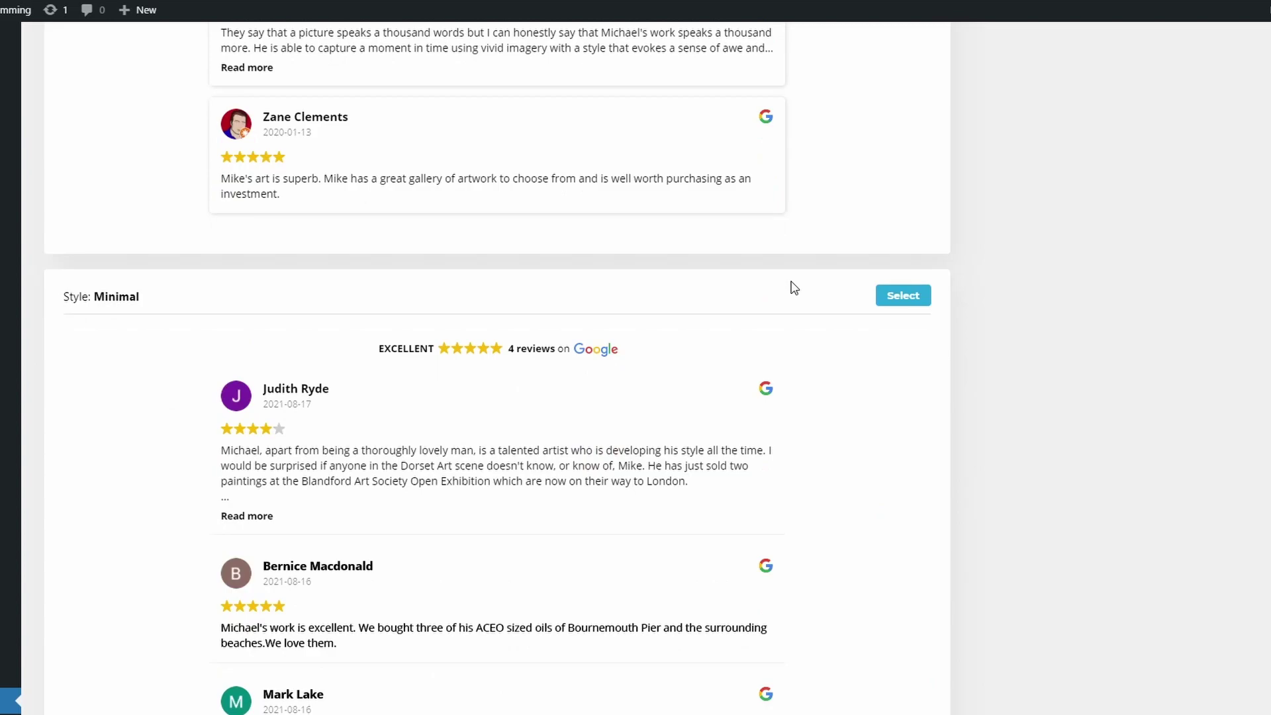
{"action": "scroll", "coordinate": [794, 288], "scroll_direction": "down", "scroll_amount": 14}
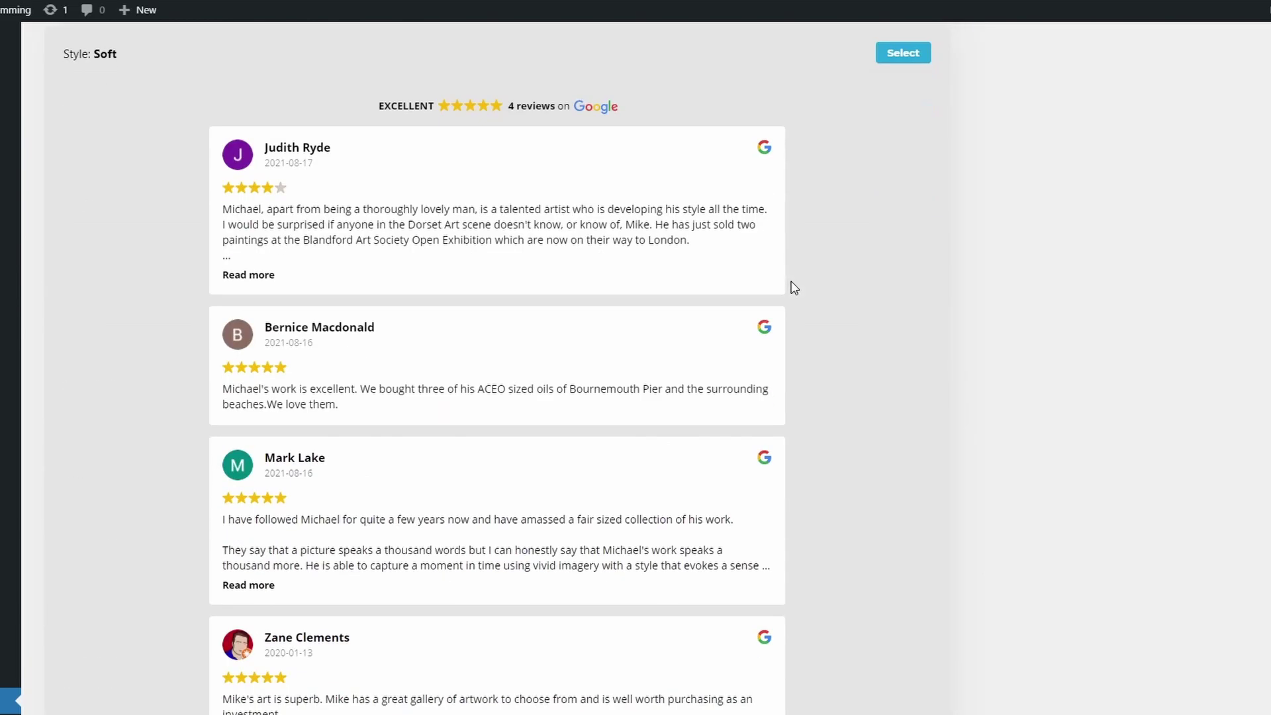
{"action": "scroll", "coordinate": [794, 287], "scroll_direction": "up", "scroll_amount": 20}
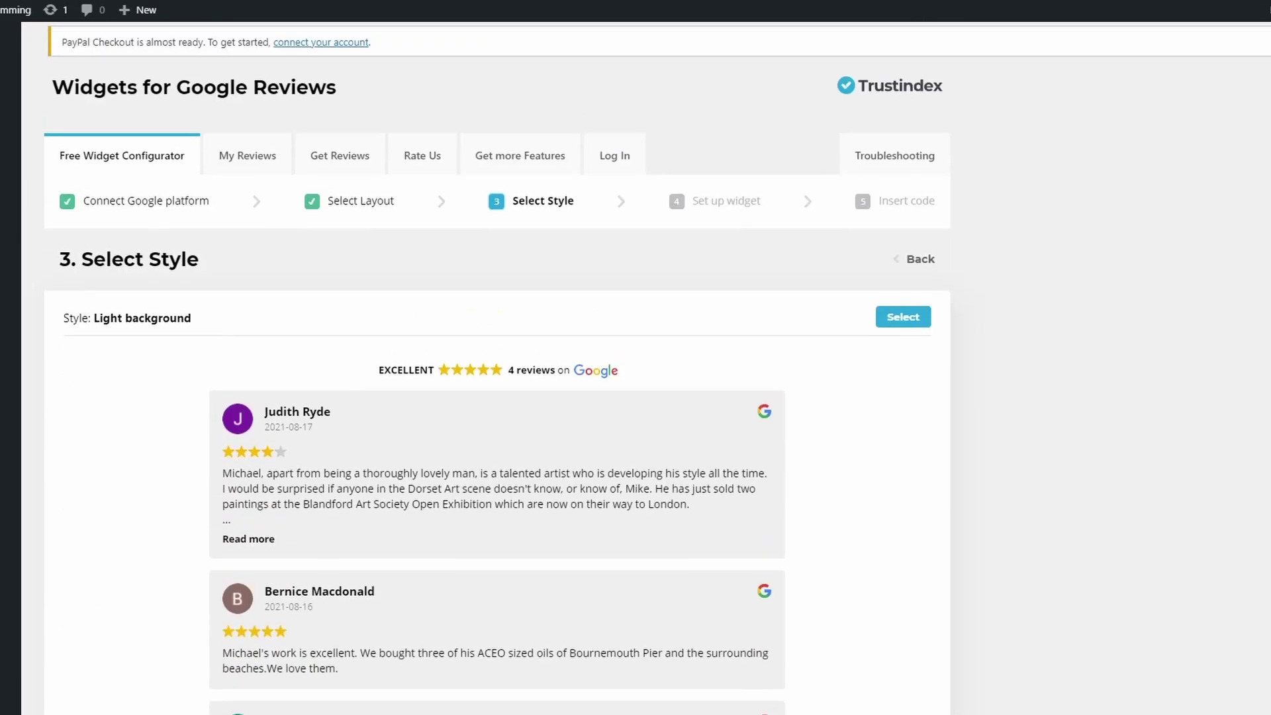
{"action": "scroll", "coordinate": [899, 40], "scroll_direction": "down", "scroll_amount": 20}
{"action": "left_click", "coordinate": [899, 39]}
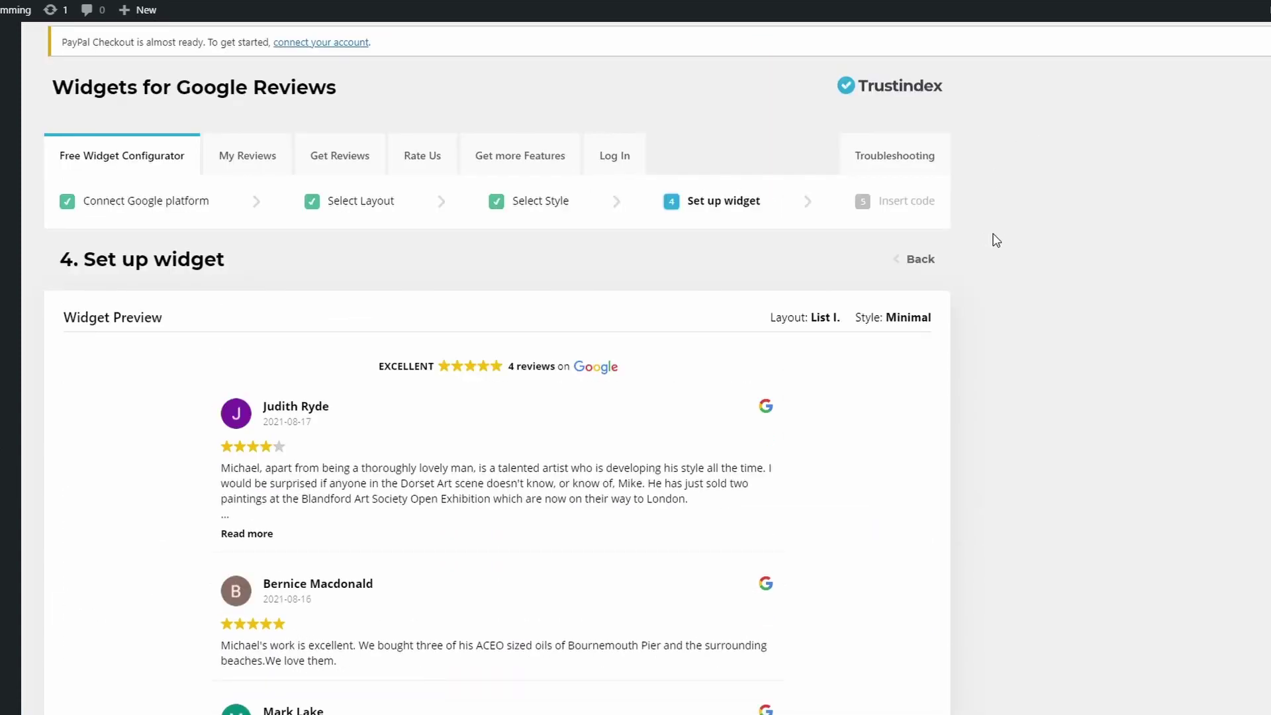
{"action": "scroll", "coordinate": [312, 440], "scroll_direction": "down", "scroll_amount": 10}
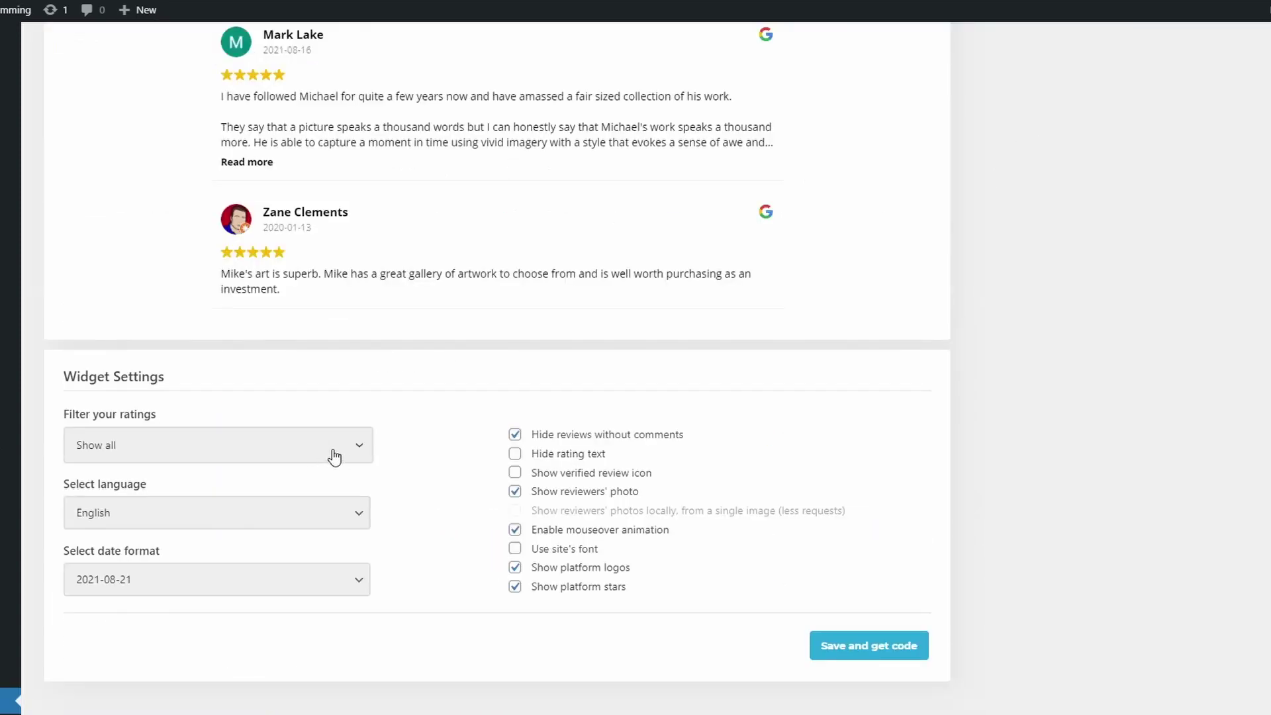
Step: Keep all ratings, set dates to '21. August, 2021.', save, and copy the shortcode
{"action": "left_click", "coordinate": [331, 454]}
{"action": "left_click", "coordinate": [331, 454]}
{"action": "left_click", "coordinate": [285, 589]}
{"action": "key", "text": "Down"}
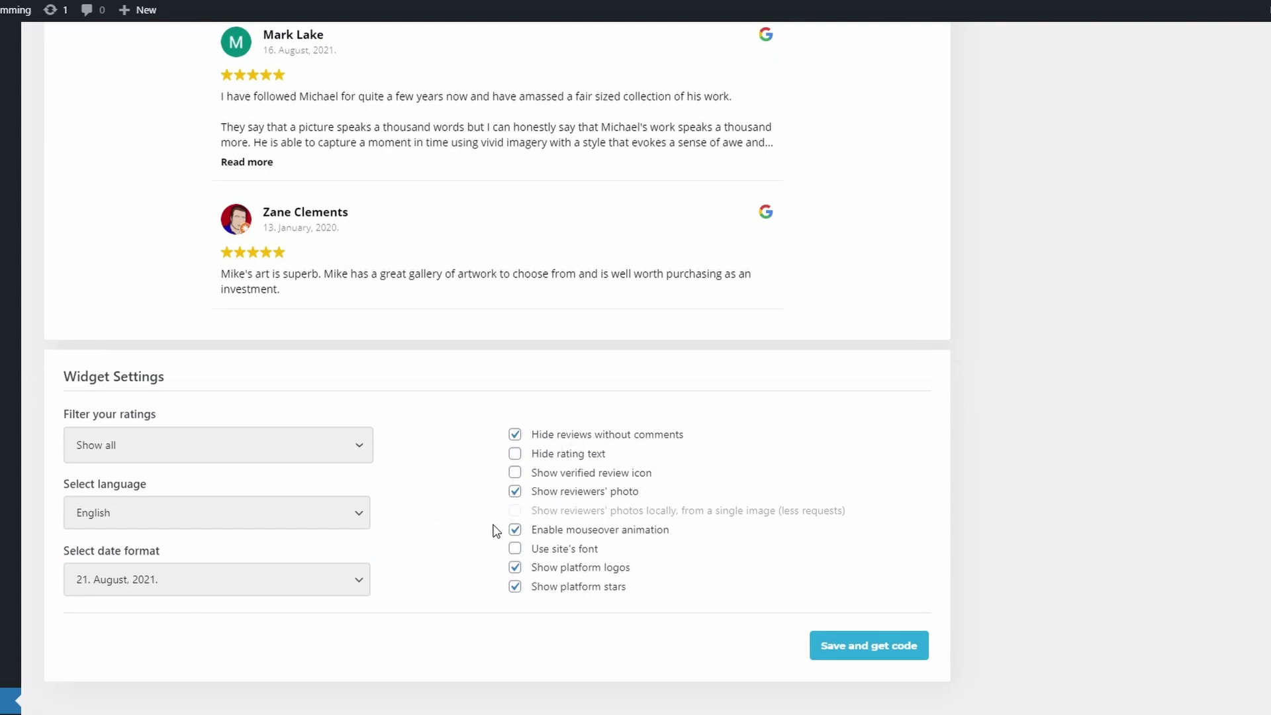
{"action": "left_click", "coordinate": [891, 652]}
{"action": "left_click", "coordinate": [343, 382]}
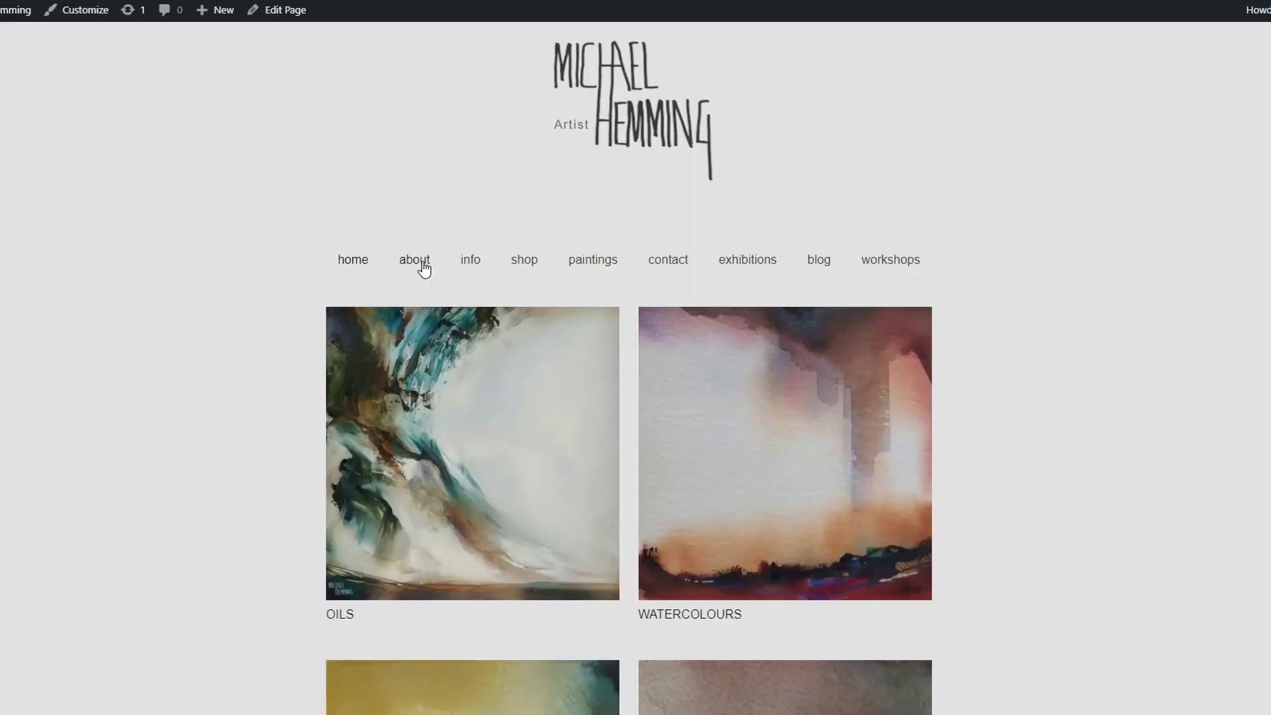
Step: Paste the [trustindex no-registration=google] shortcode into the About page and save the update
{"action": "left_click", "coordinate": [416, 260]}
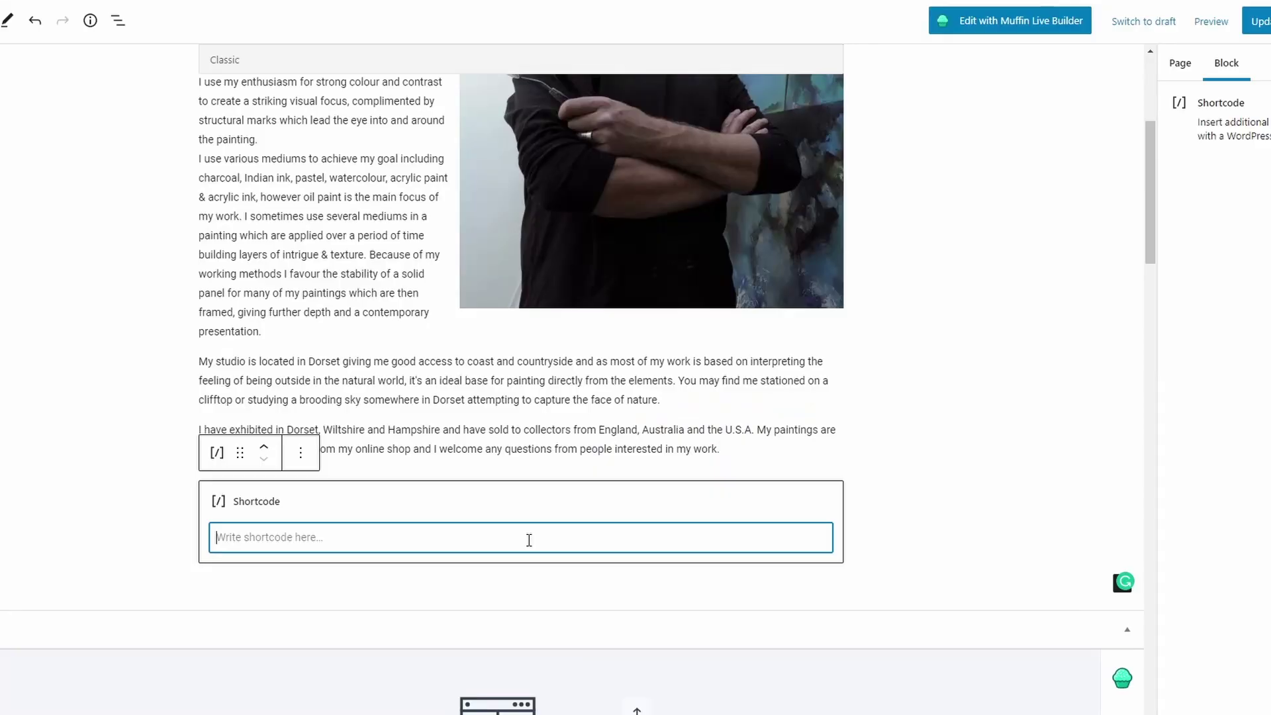
{"action": "type", "text": "[trustindex no-registration=google]"}
{"action": "left_click", "coordinate": [1160, 78]}
{"action": "key", "text": "ctrl+s"}
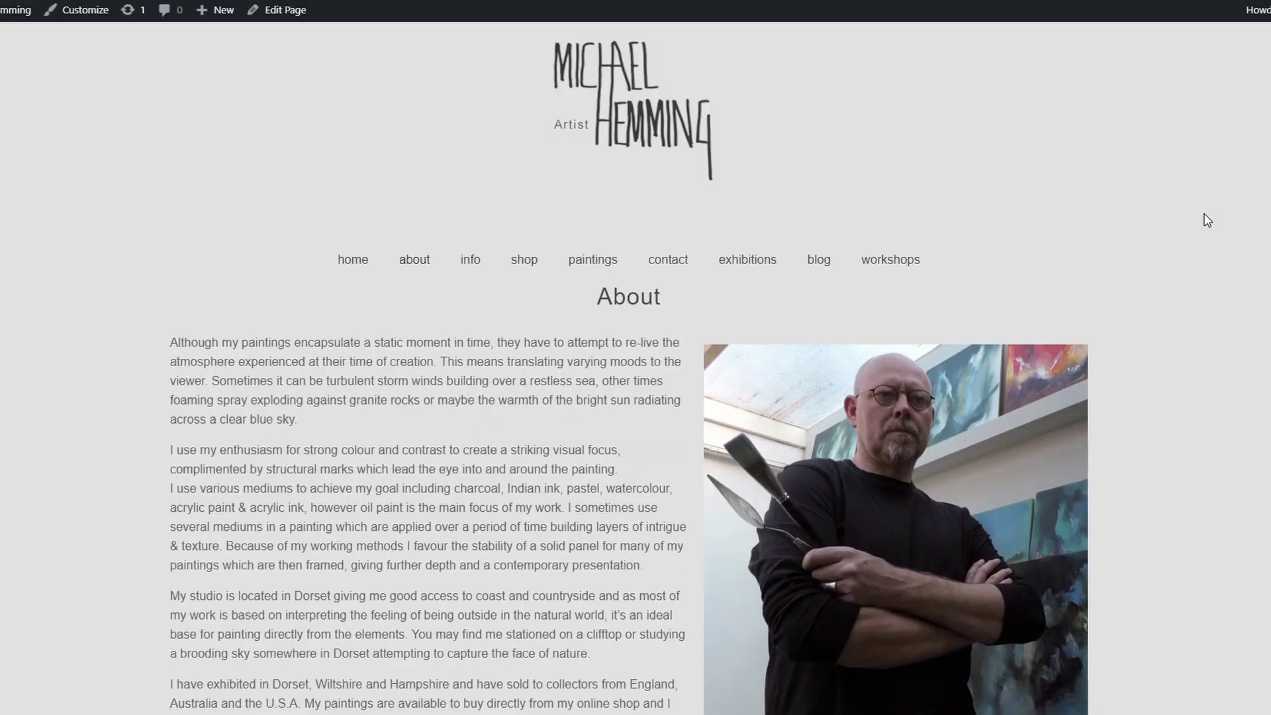
{"action": "scroll", "coordinate": [1215, 256], "scroll_direction": "down", "scroll_amount": 7}
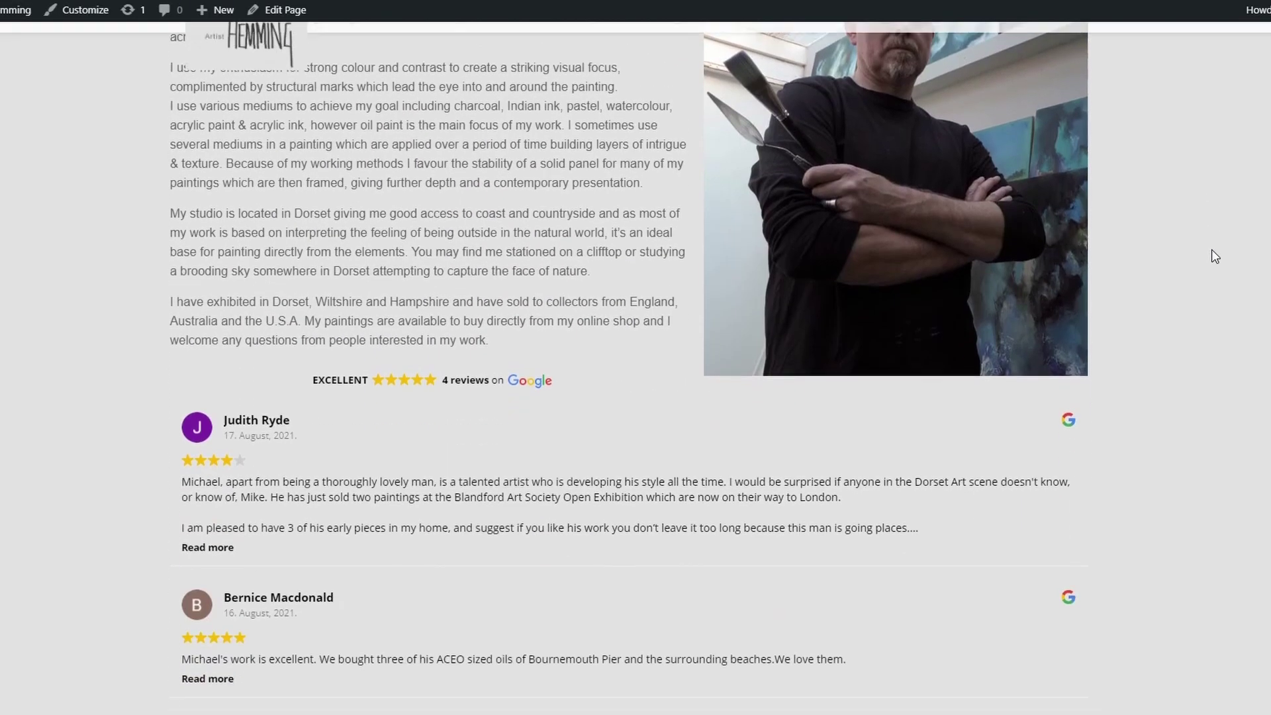
Step: Scroll through the live About page to check the new four-review Google widget
{"action": "scroll", "coordinate": [1212, 251], "scroll_direction": "down", "scroll_amount": 5}
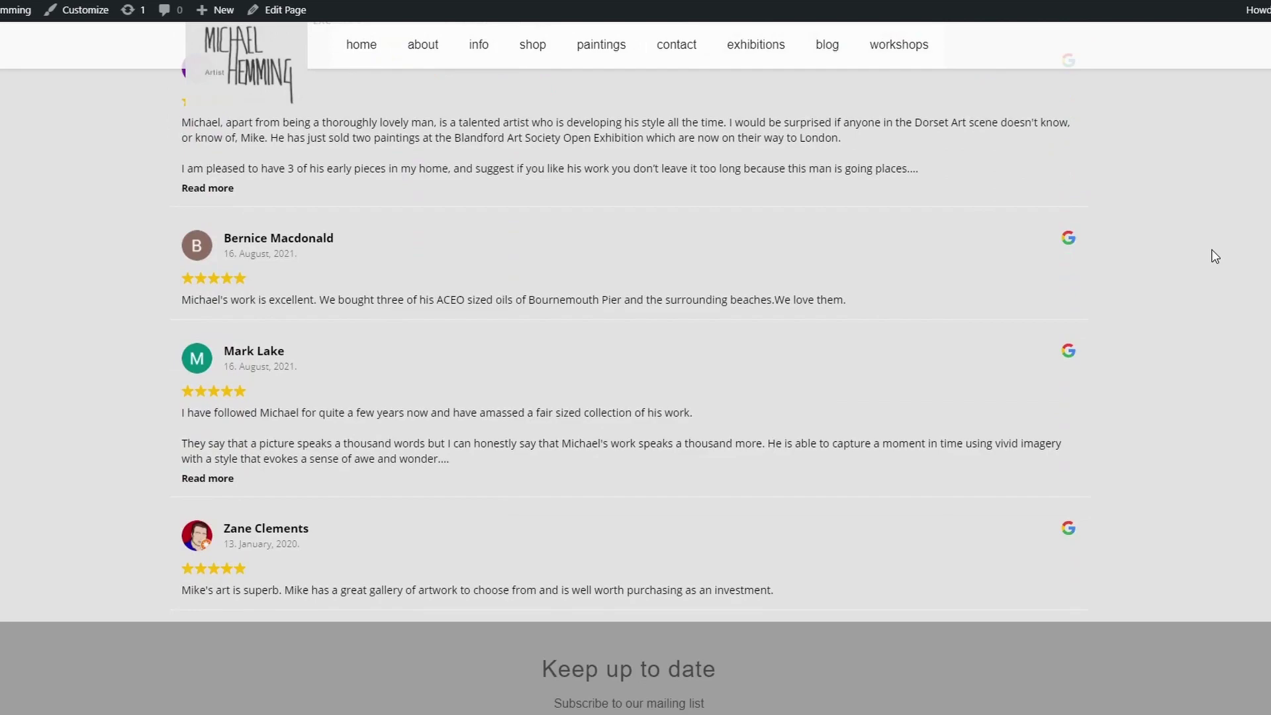
{"action": "scroll", "coordinate": [1215, 256], "scroll_direction": "up", "scroll_amount": 4}
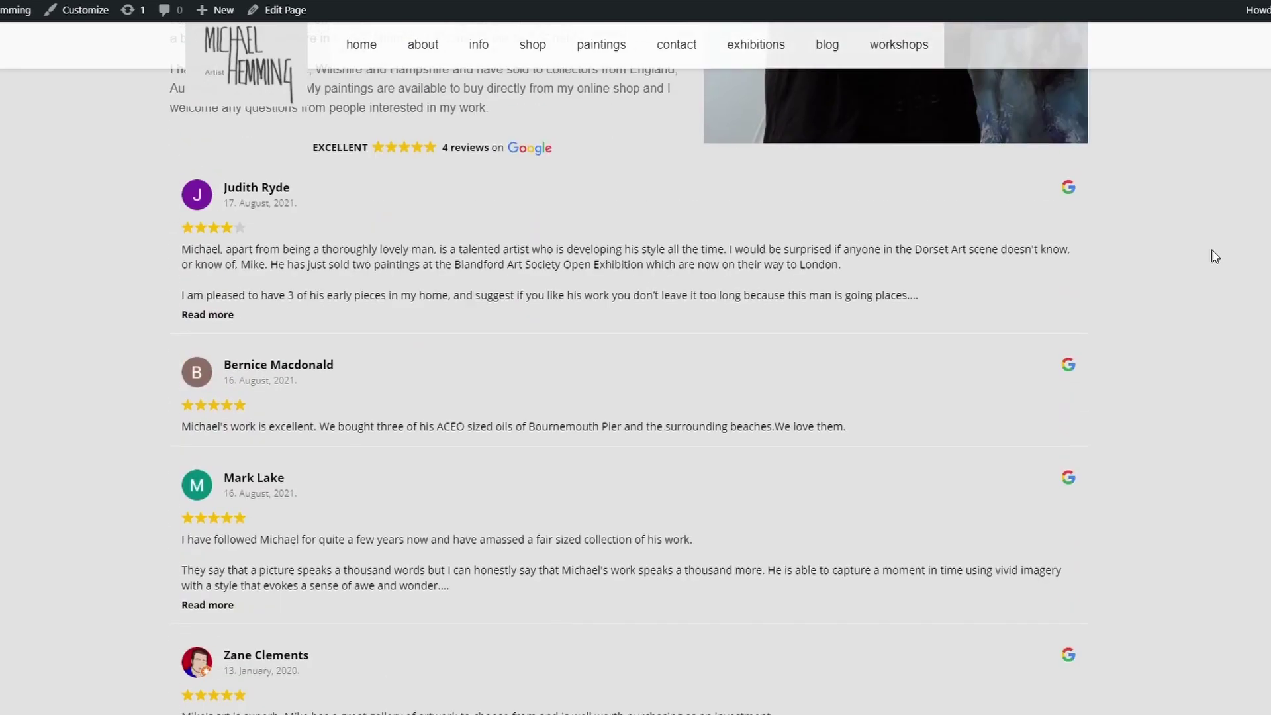
{"action": "scroll", "coordinate": [1215, 256], "scroll_direction": "up", "scroll_amount": 6}
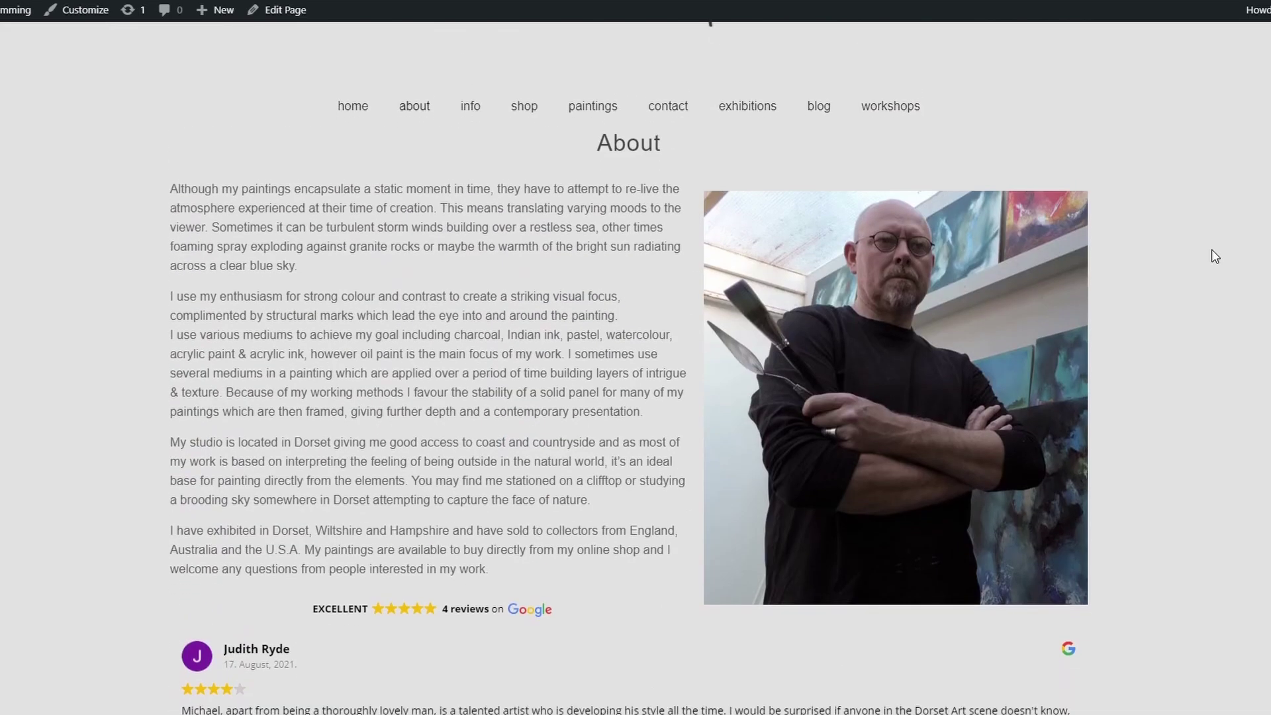
{"action": "scroll", "coordinate": [1215, 256], "scroll_direction": "down", "scroll_amount": 2}
{"action": "scroll", "coordinate": [1215, 256], "scroll_direction": "down", "scroll_amount": 2}
{"action": "scroll", "coordinate": [1211, 253], "scroll_direction": "up", "scroll_amount": 2}
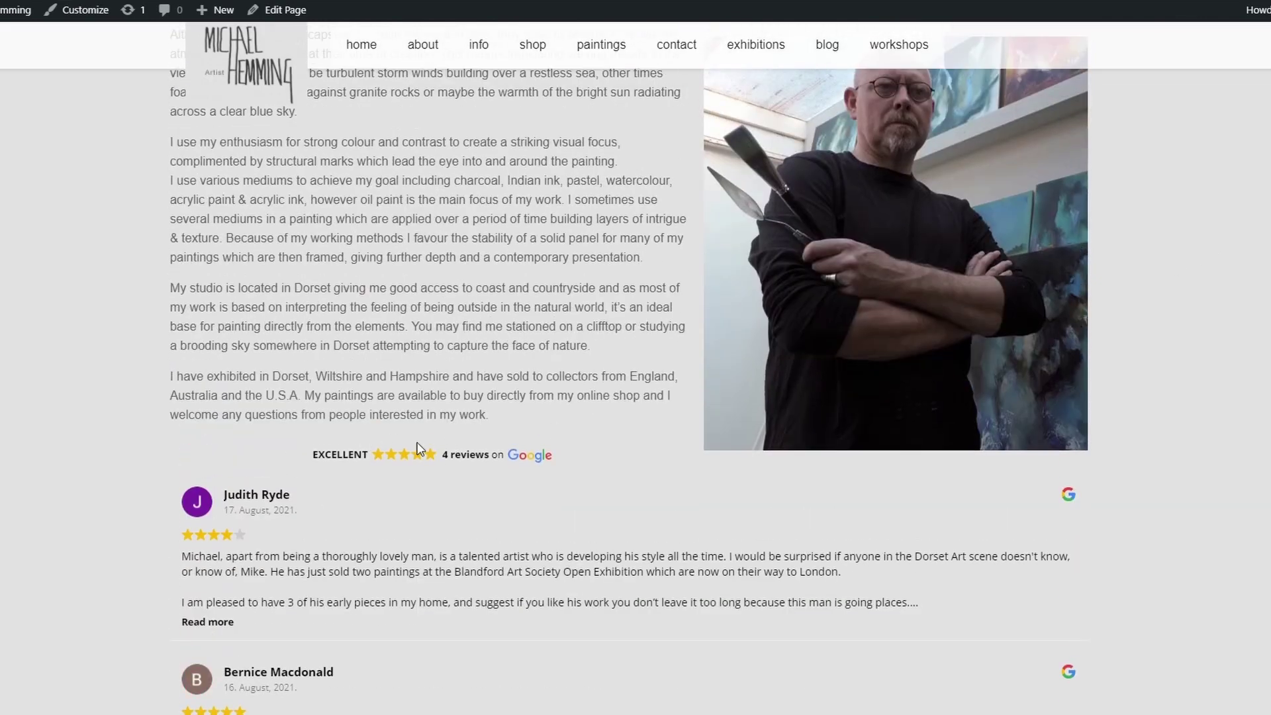
{"action": "scroll", "coordinate": [511, 318], "scroll_direction": "up", "scroll_amount": 3}
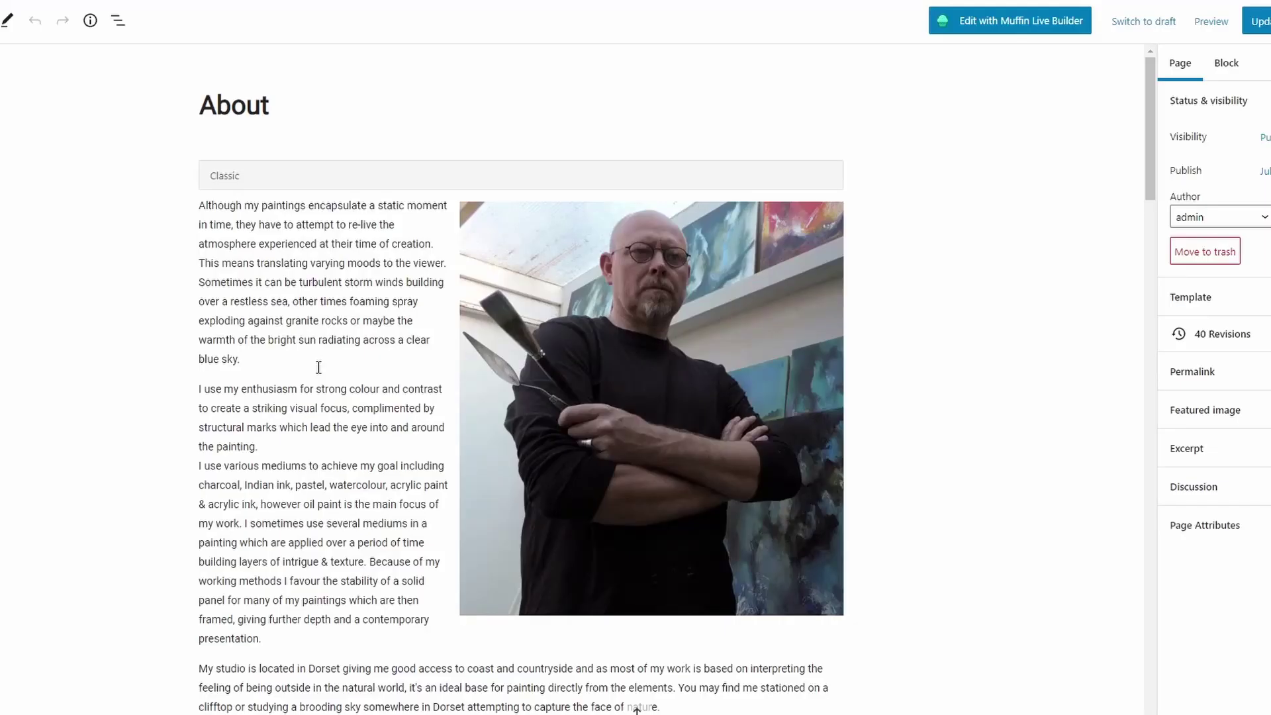
Step: Paste 'Take A Look At Some Of Our Reviews' after the last paragraph as a Heading 2, then update the About page
{"action": "scroll", "coordinate": [318, 367], "scroll_direction": "down", "scroll_amount": 5}
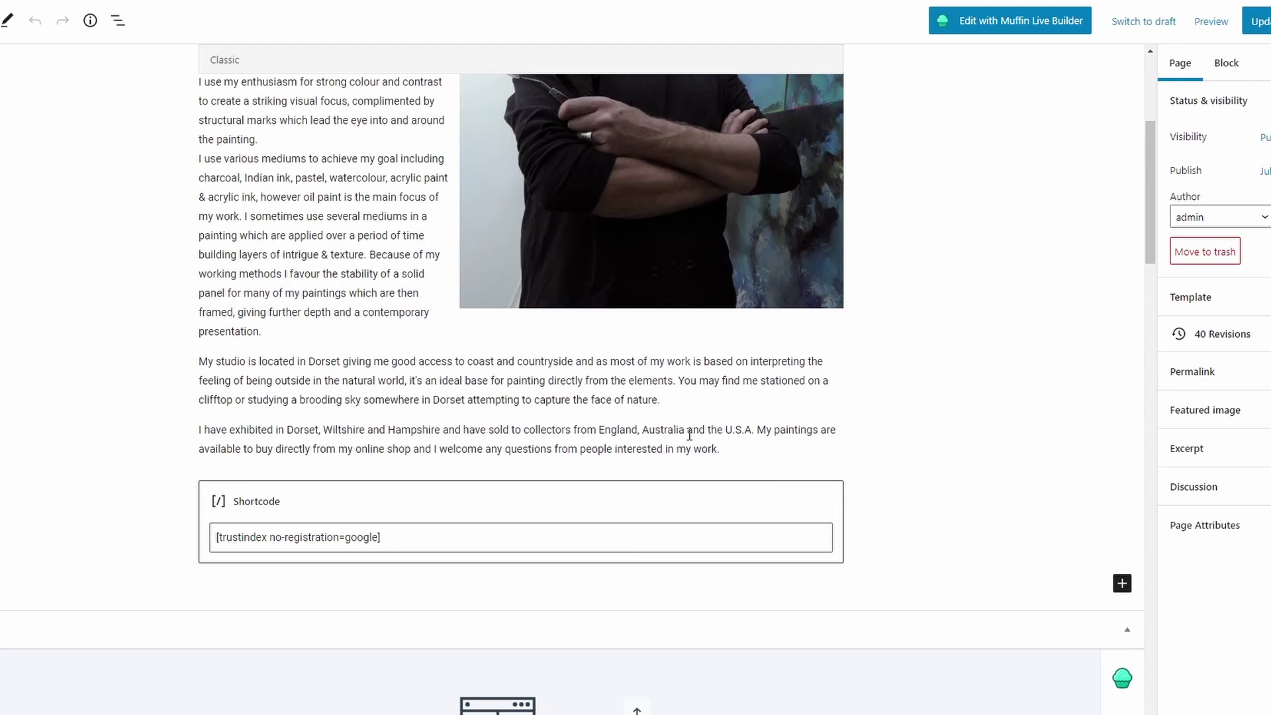
{"action": "left_click", "coordinate": [740, 451]}
{"action": "key", "text": "Return"}
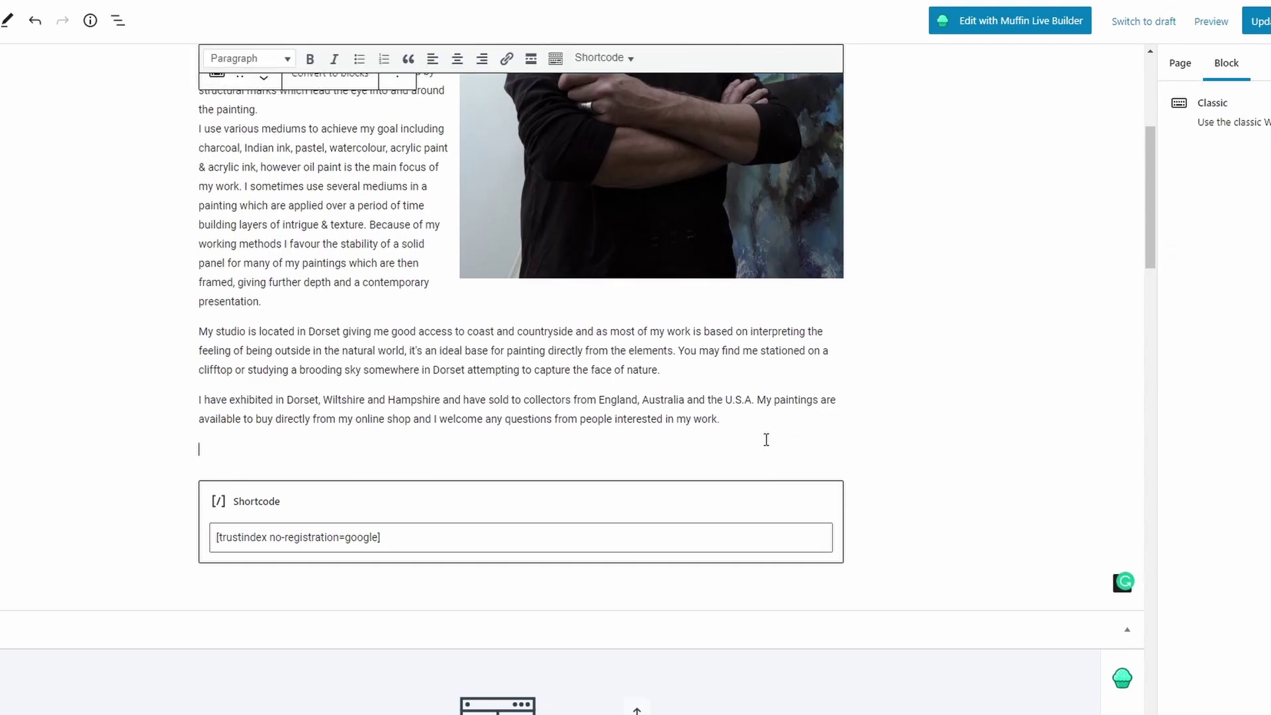
{"action": "type", "text": "Take A Look At Some Of Our Reviews"}
{"action": "key", "text": "shift+Home"}
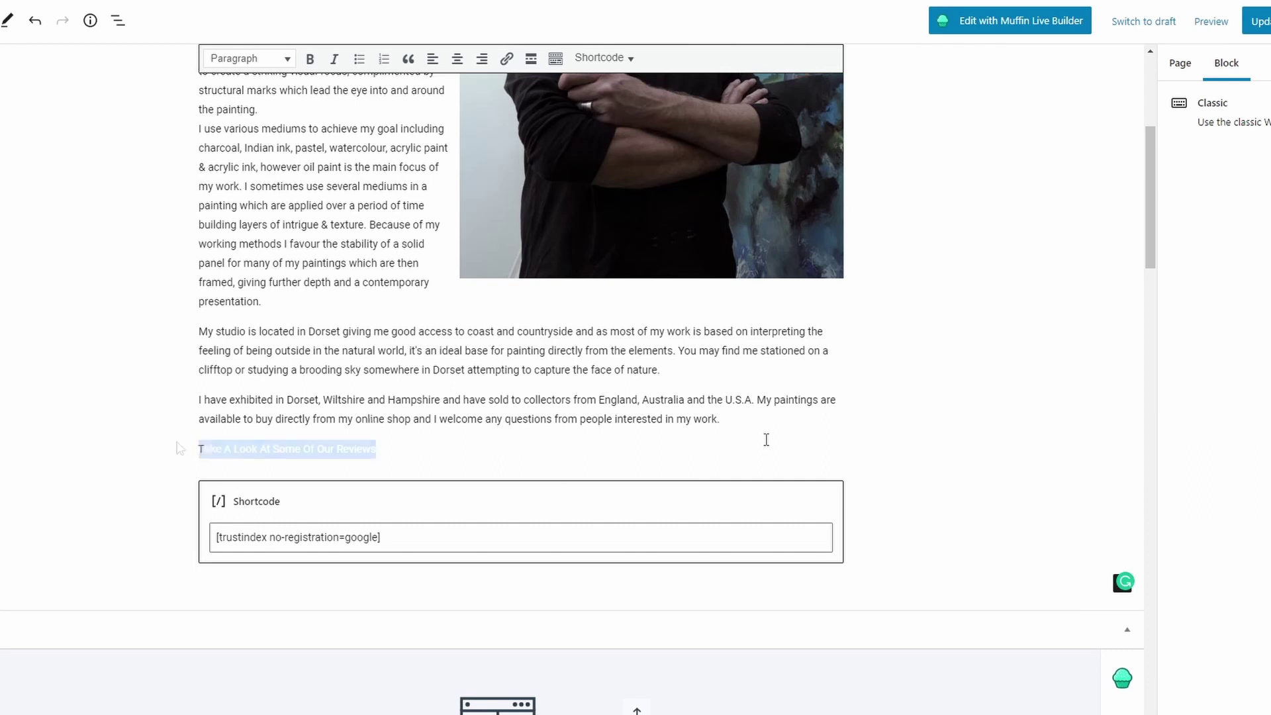
{"action": "left_click", "coordinate": [286, 58]}
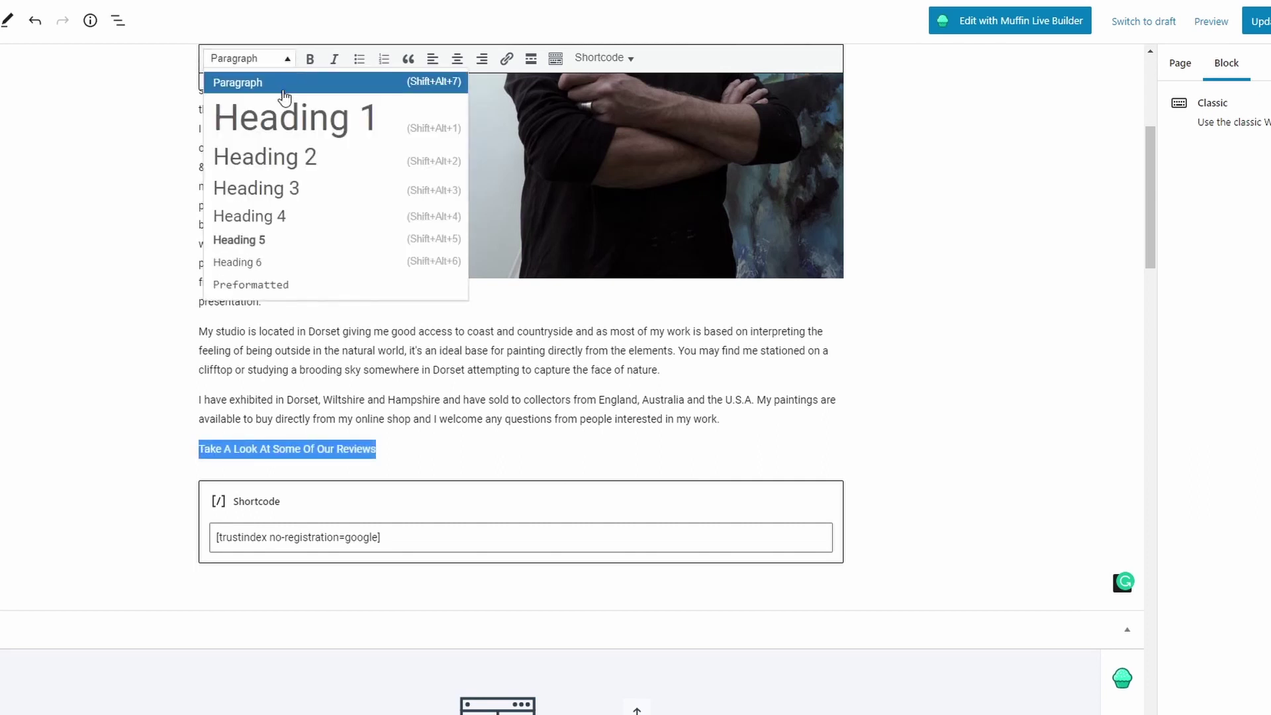
{"action": "left_click", "coordinate": [283, 161]}
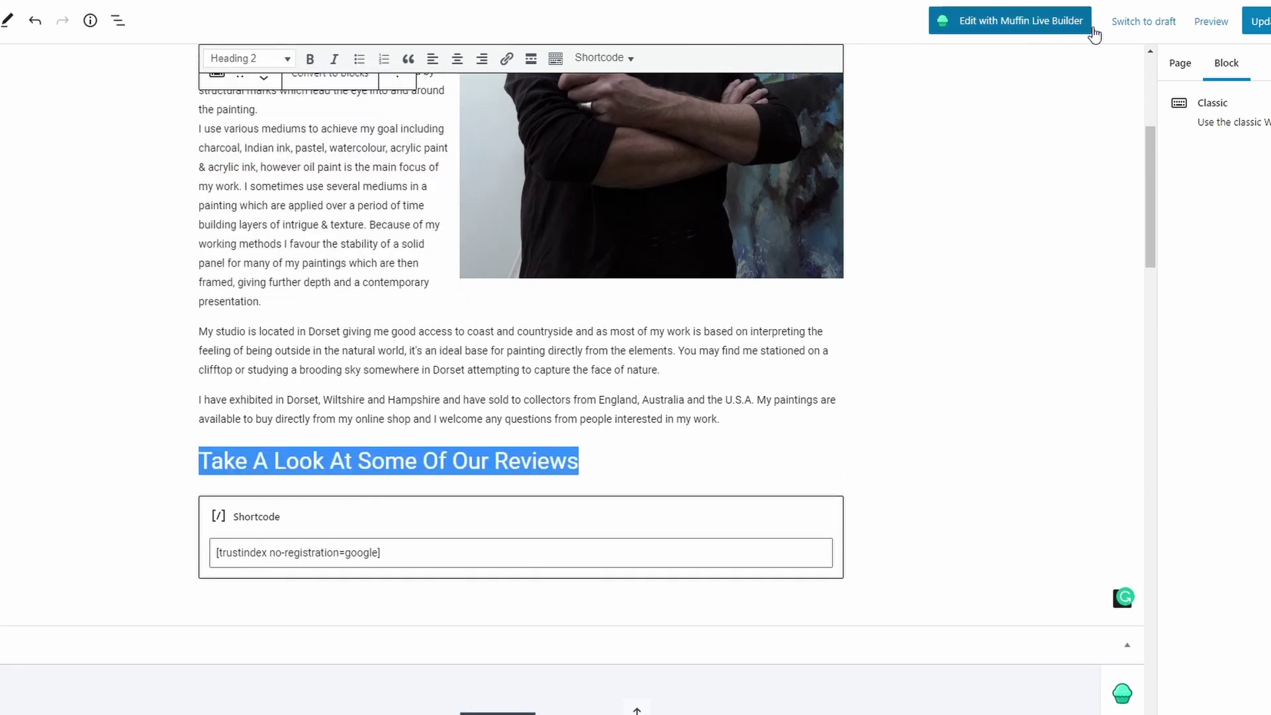
{"action": "left_click", "coordinate": [1258, 20]}
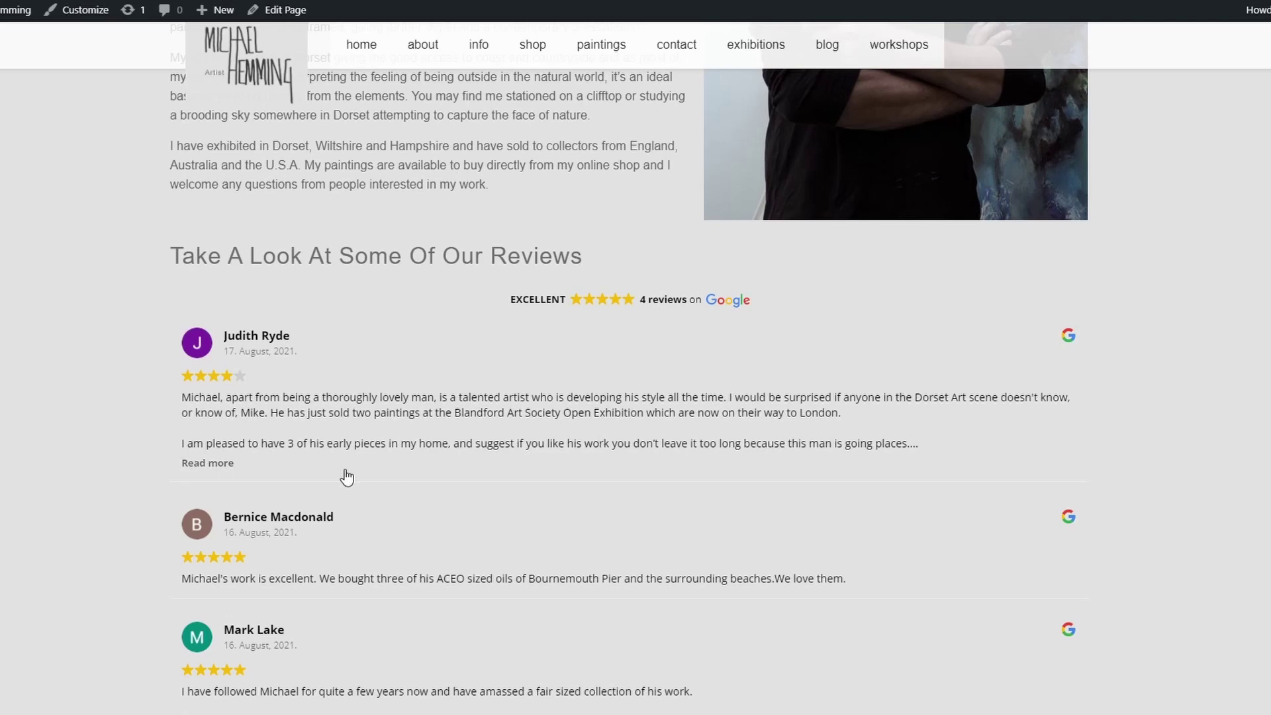
Step: Show the first Google review's full text with Read more, then scroll through the review list
{"action": "left_click", "coordinate": [221, 463]}
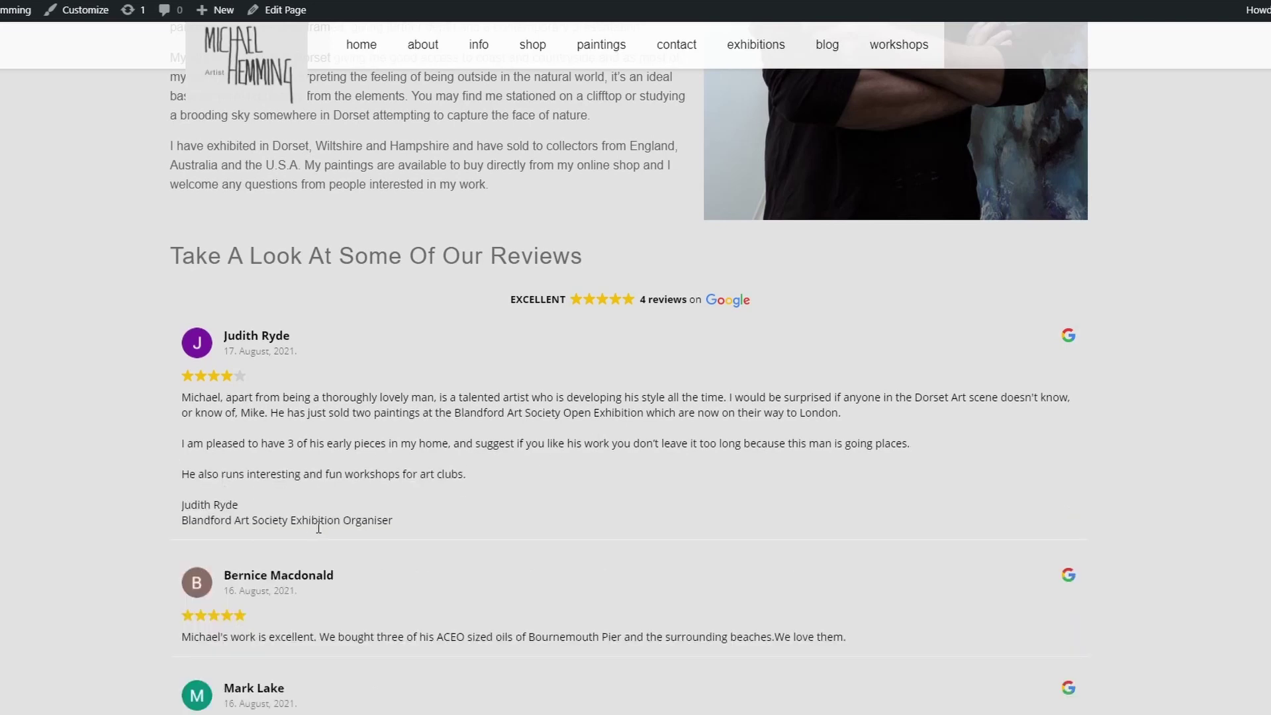
{"action": "scroll", "coordinate": [319, 527], "scroll_direction": "down", "scroll_amount": 3}
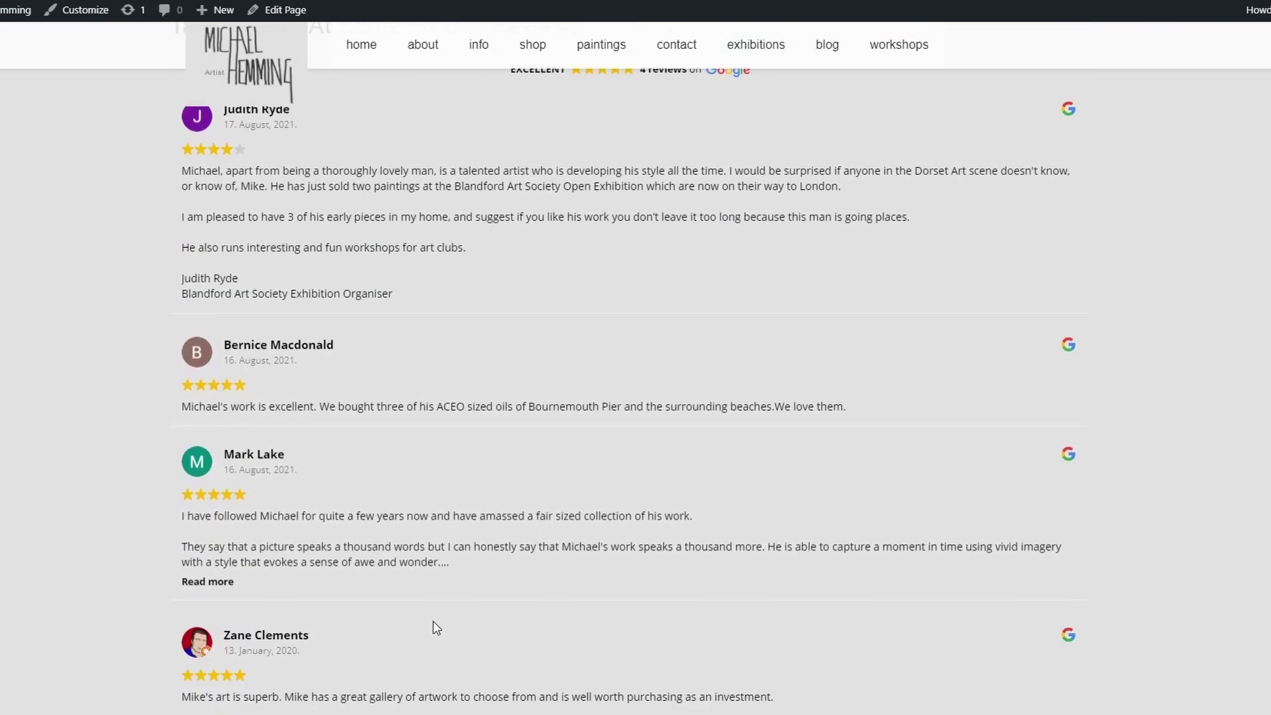
{"action": "scroll", "coordinate": [629, 583], "scroll_direction": "down", "scroll_amount": 4}
{"action": "scroll", "coordinate": [647, 568], "scroll_direction": "up", "scroll_amount": 5}
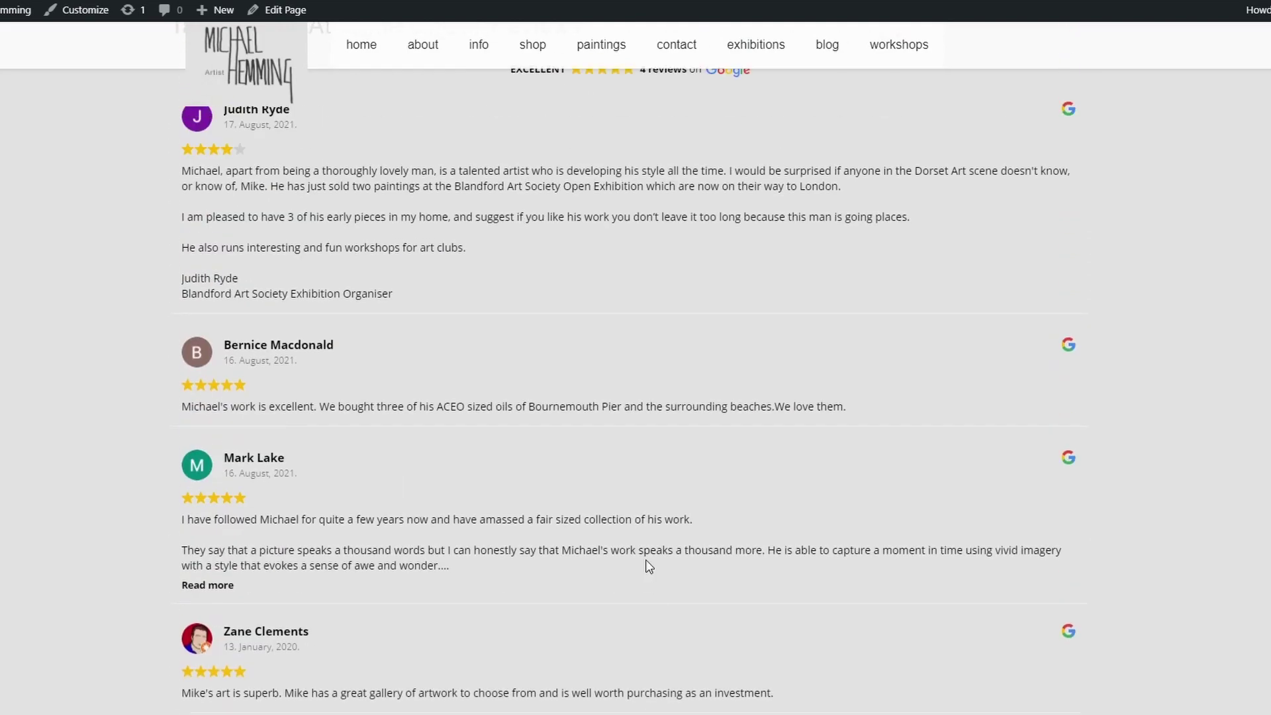